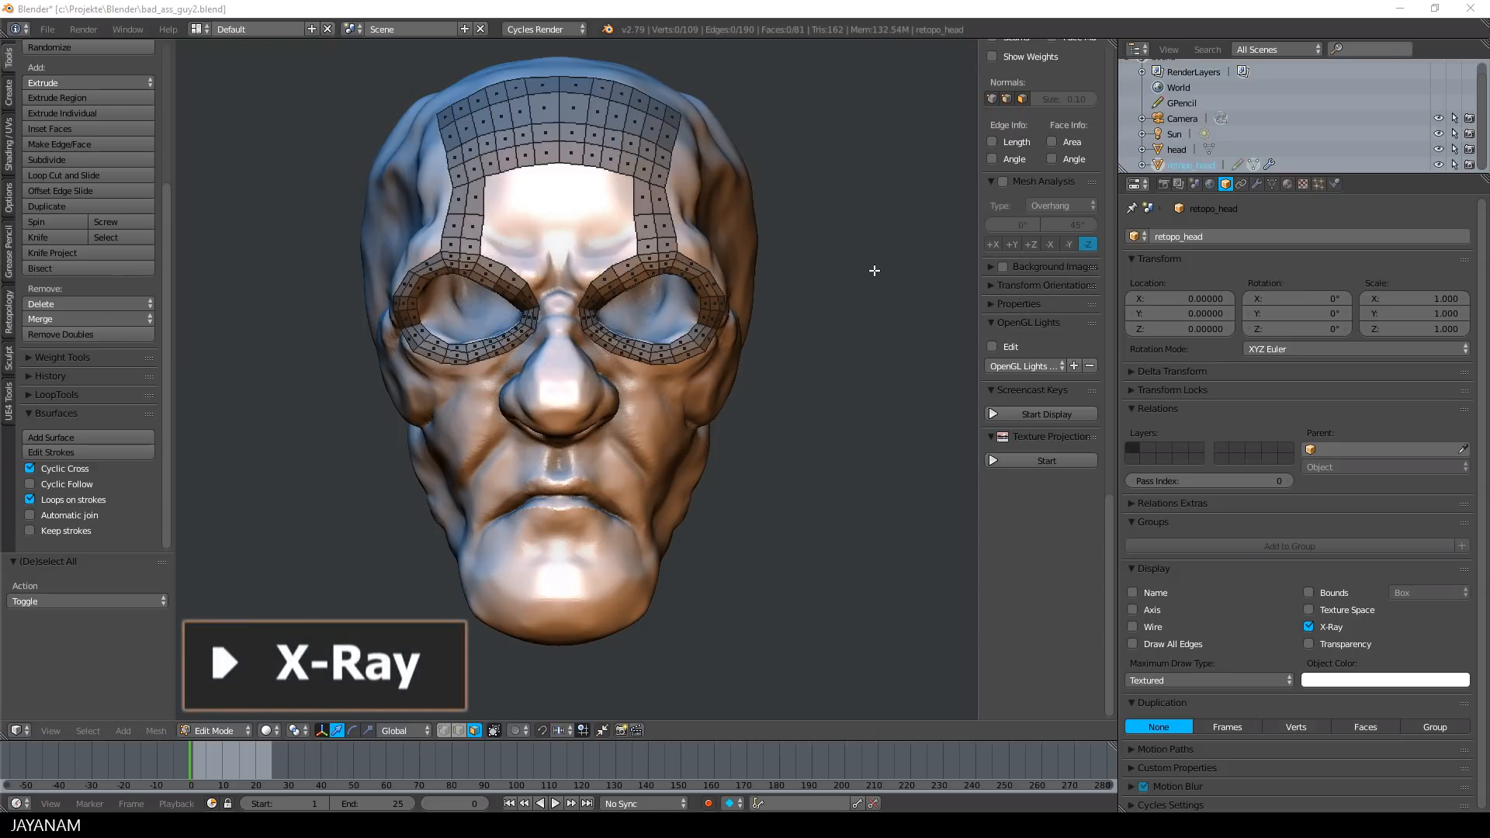
Examine the retopology mesh with X-Ray toggled off and on, including the eye loops seen from below the head
middle_click_drag(859, 293, 849, 293)
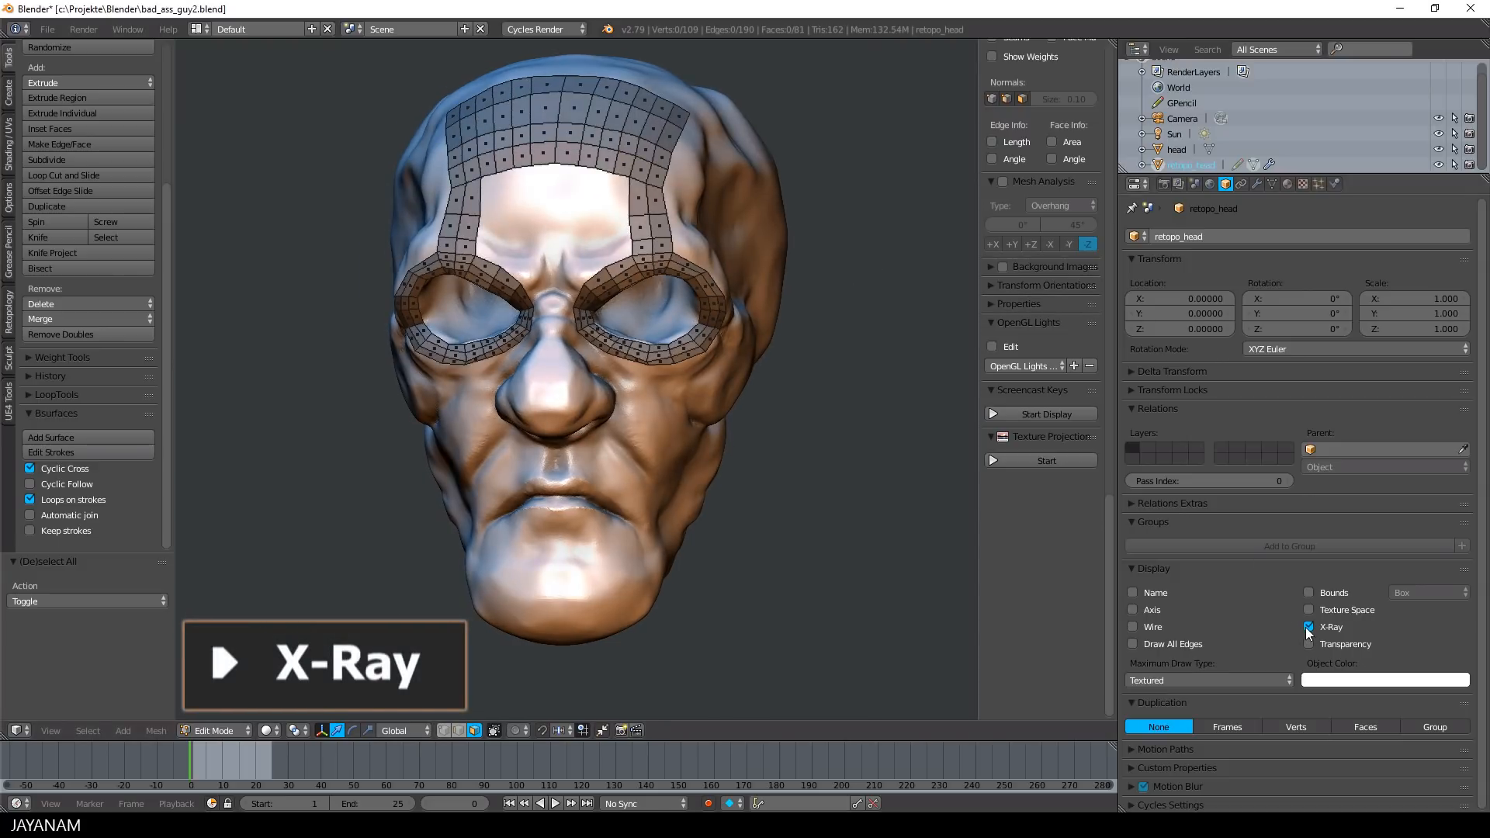
left_click(1307, 629)
left_click(1307, 629)
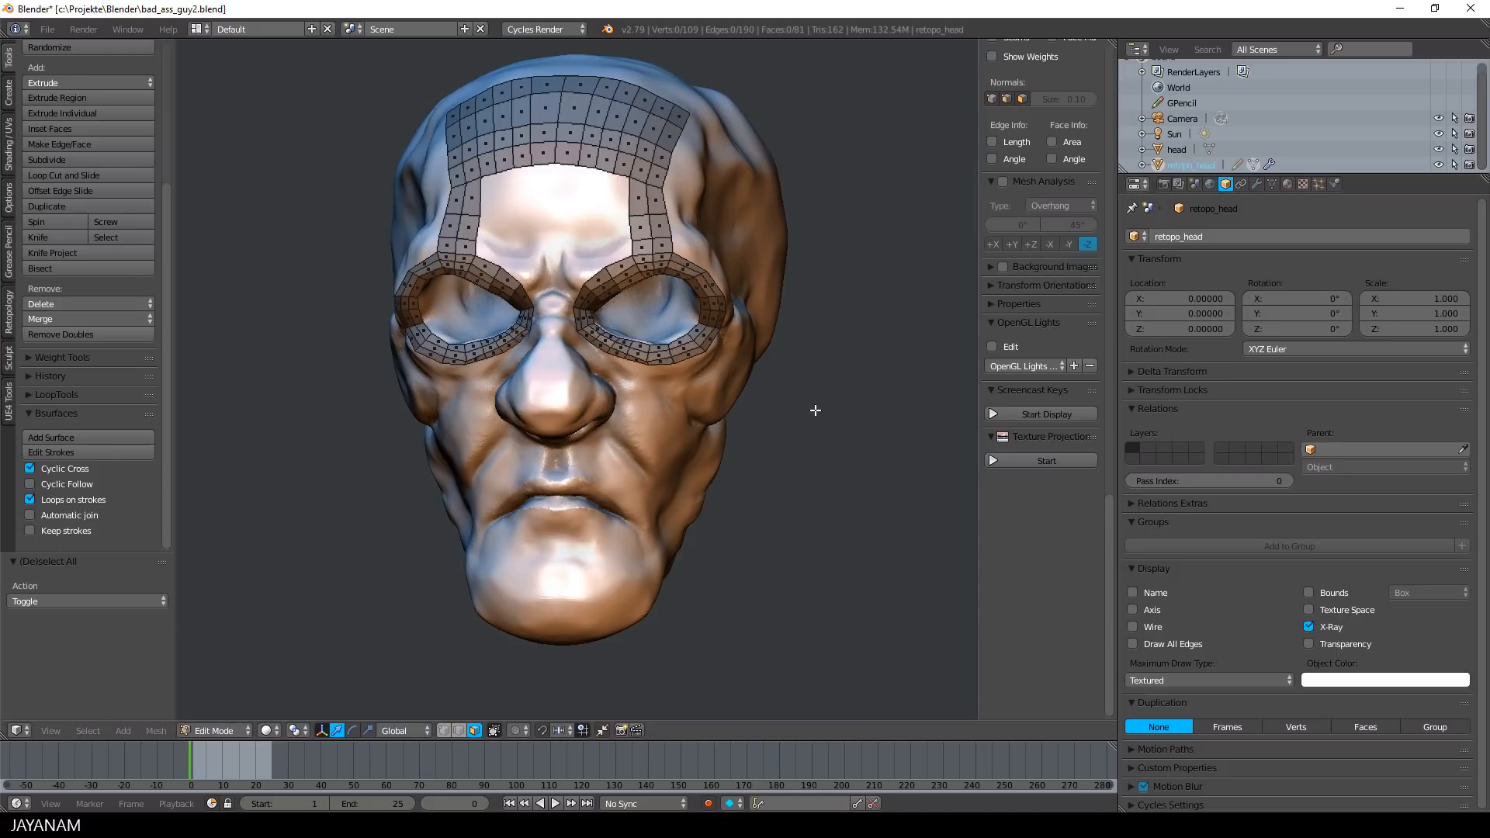
middle_click_drag(815, 410, 775, 336)
scroll(850, 301, "up", 3)
scroll(773, 335, "up", 2)
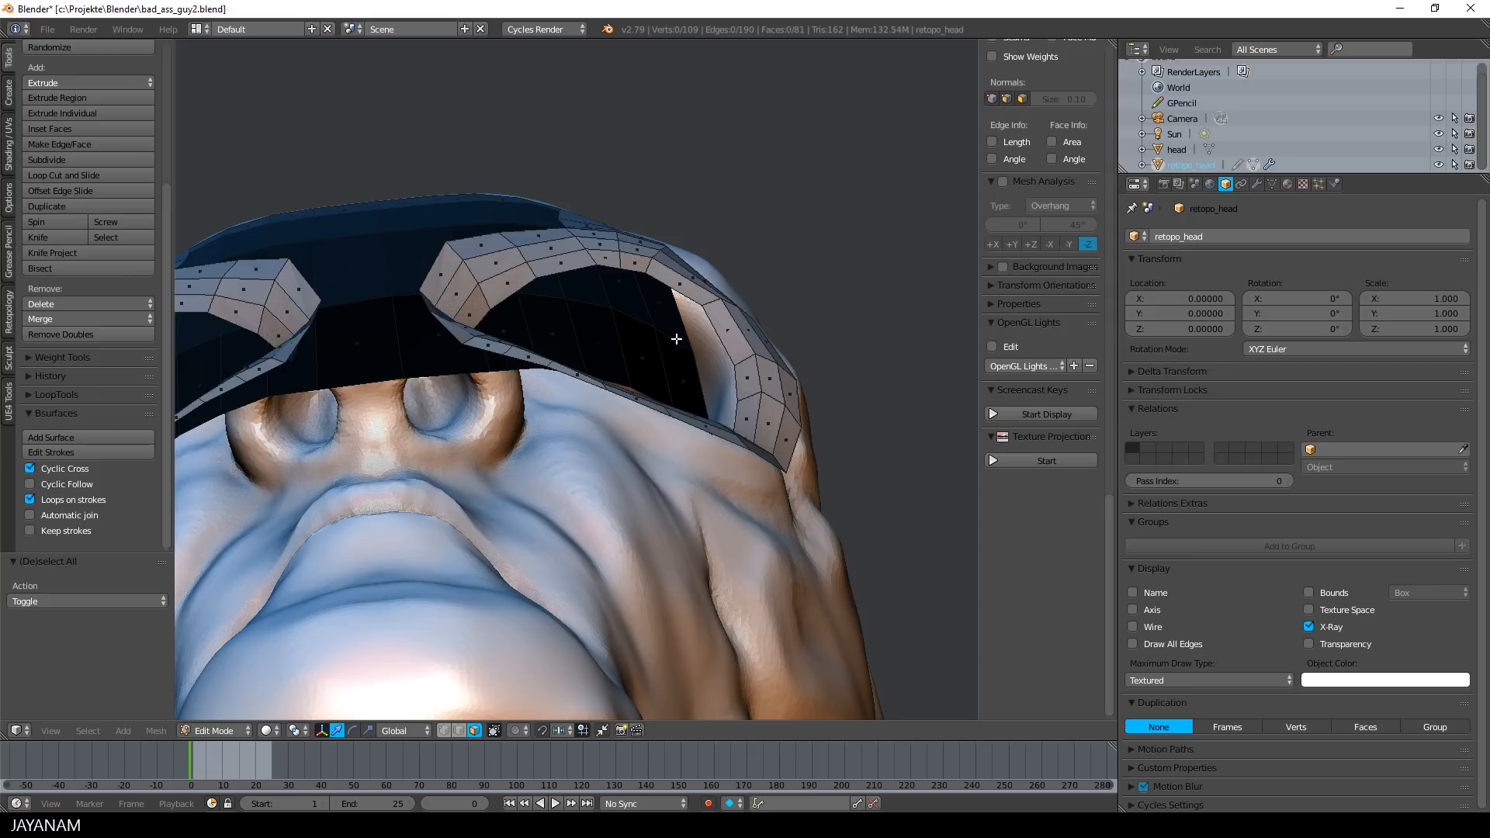
scroll(678, 337, "down", 4)
middle_click_drag(759, 255, 765, 441)
middle_click_drag(753, 311, 761, 393, "shift")
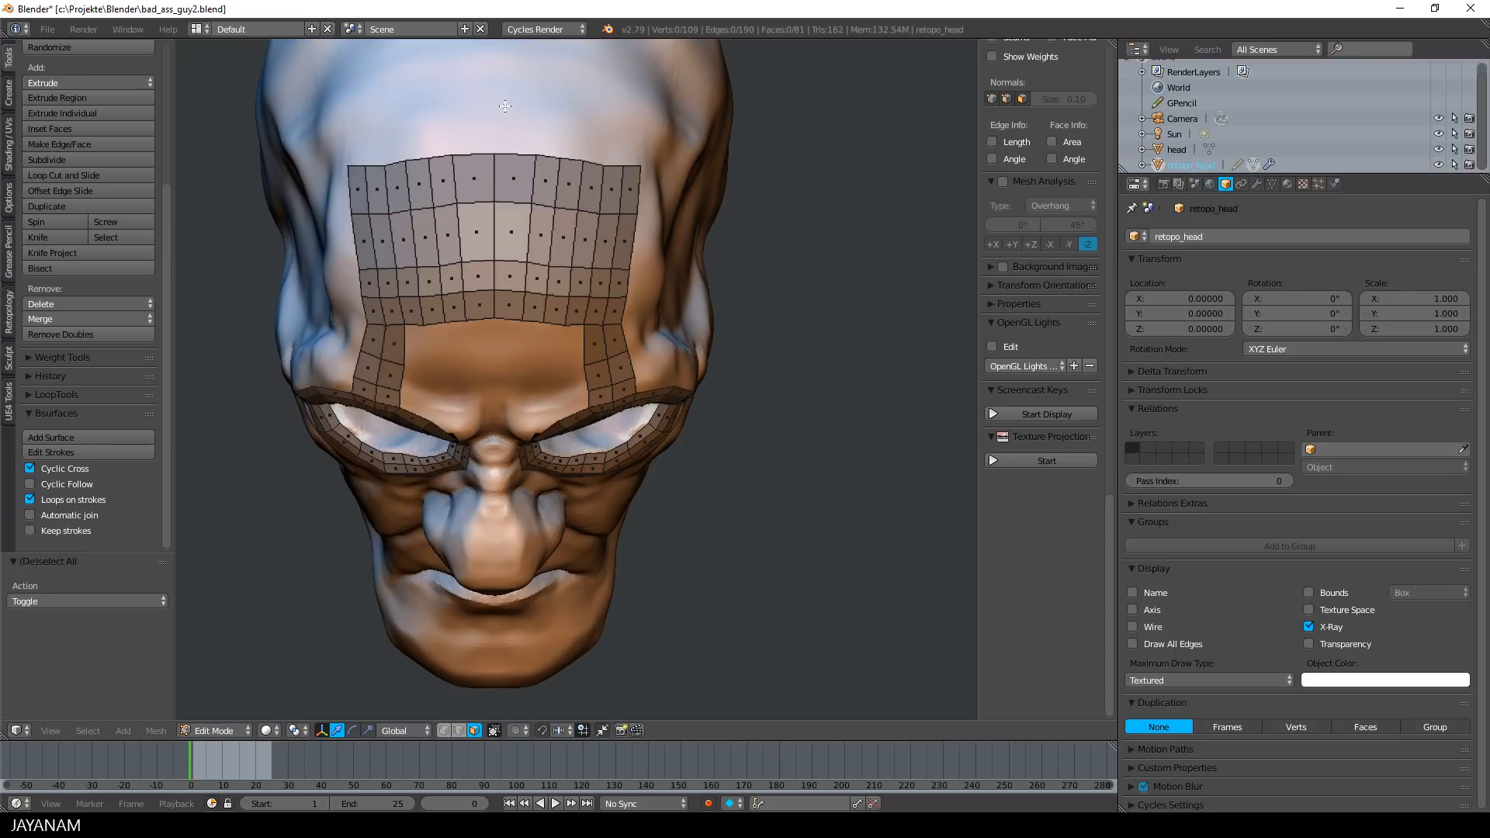
Box-select the forehead faces above the eye loops, start the screencast keys display and hide the selected faces
key("b")
left_click_drag(500, 379, 741, 166)
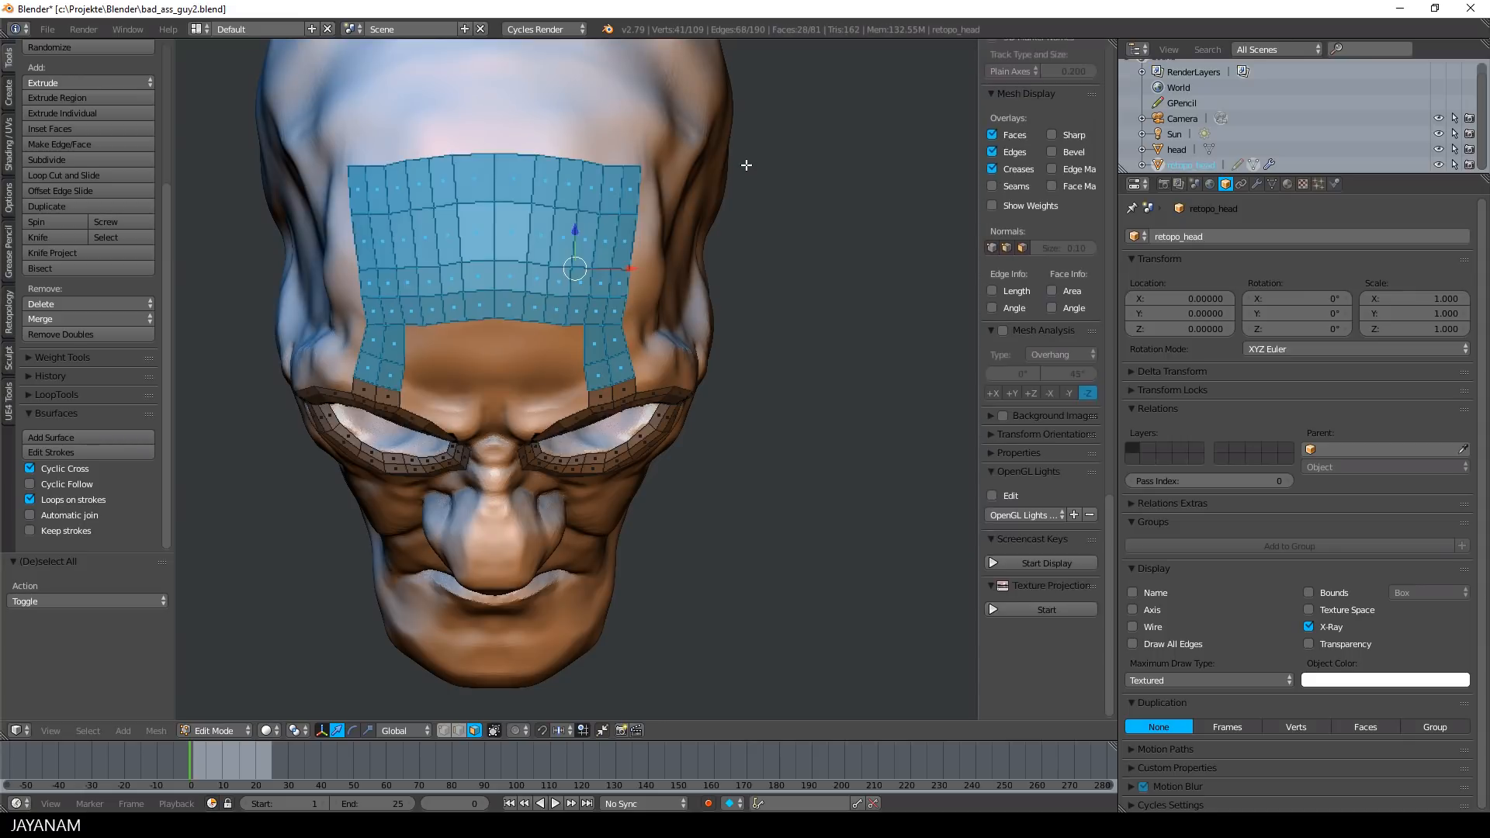
left_click(1049, 562)
key("h")
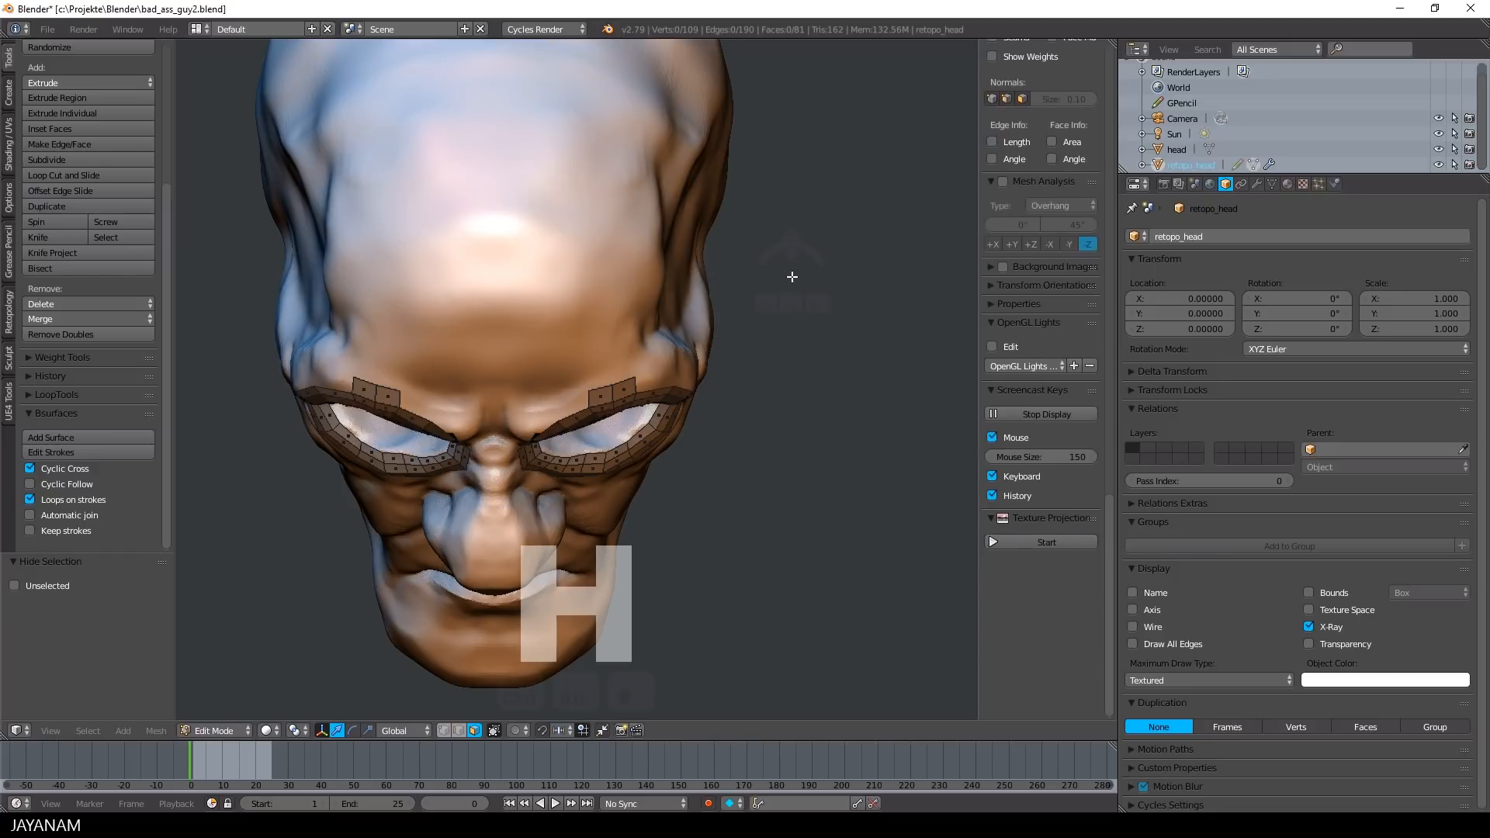
In edge select mode, extrude two adjacent edges on the inner upper rim of the eye loop into the socket and scale them to 0.901
middle_click_drag(817, 420, 823, 200)
scroll(791, 293, "up", 3)
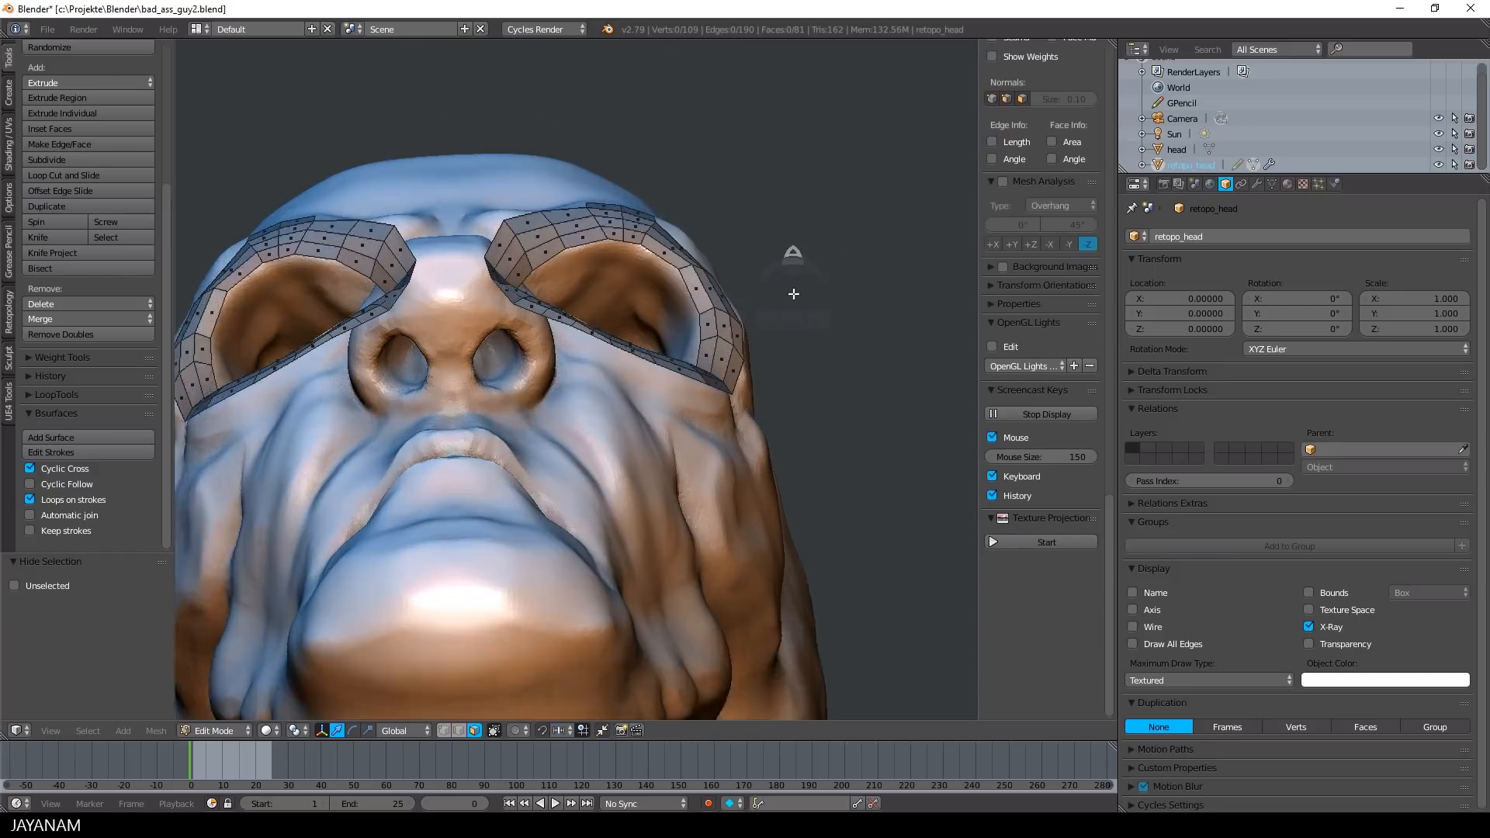
key("ctrl+Tab")
left_click(849, 186)
right_click(603, 251)
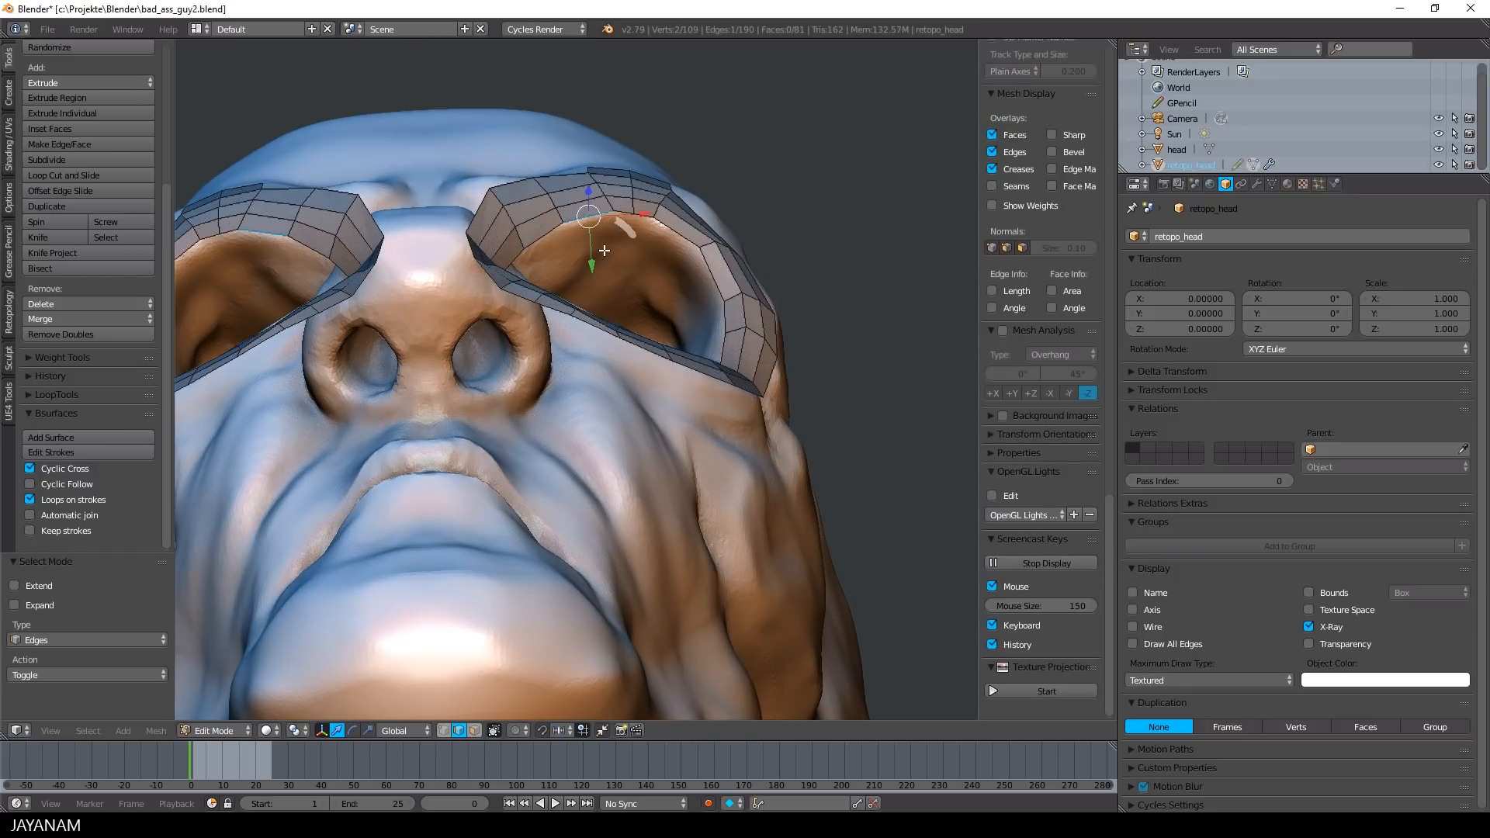
right_click(630, 229, "shift")
key("e")
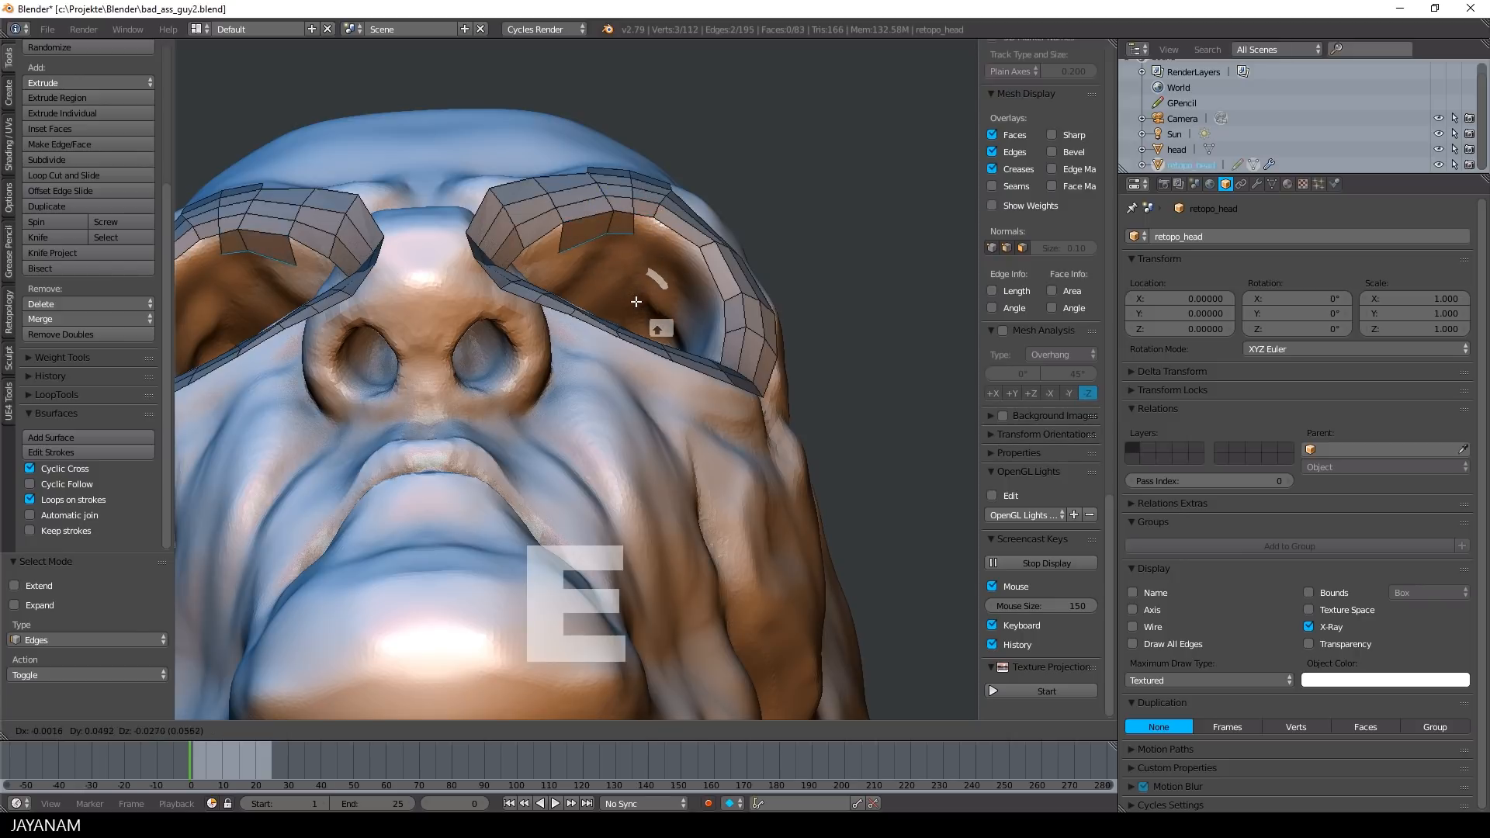
left_click(660, 326)
key("s")
left_click(755, 195)
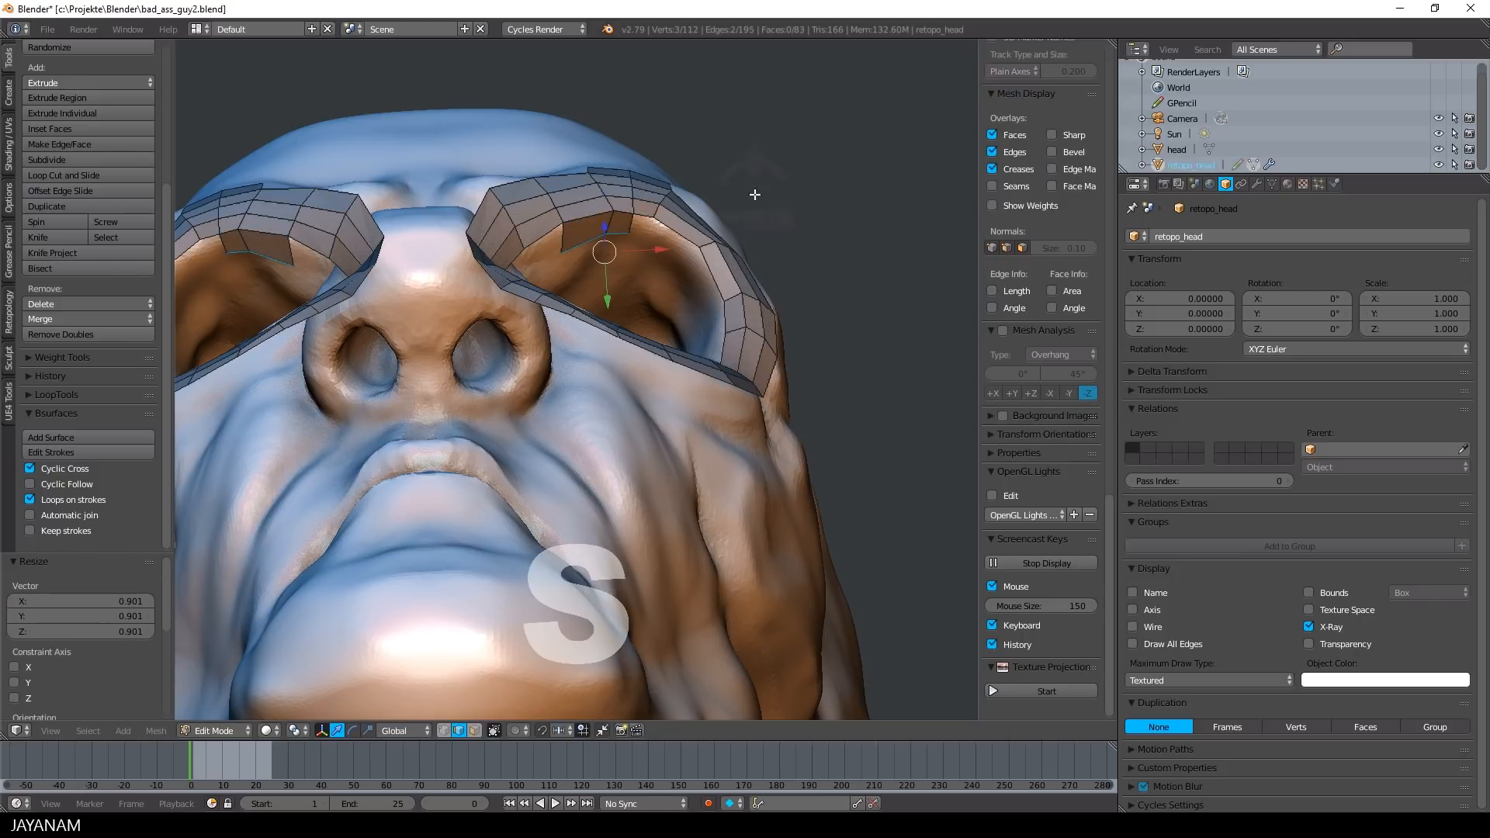
Reveal the hidden forehead faces and deselect the whole mesh
middle_click_drag(786, 187, 771, 282)
key("alt+h")
scroll(780, 234, "down", 3)
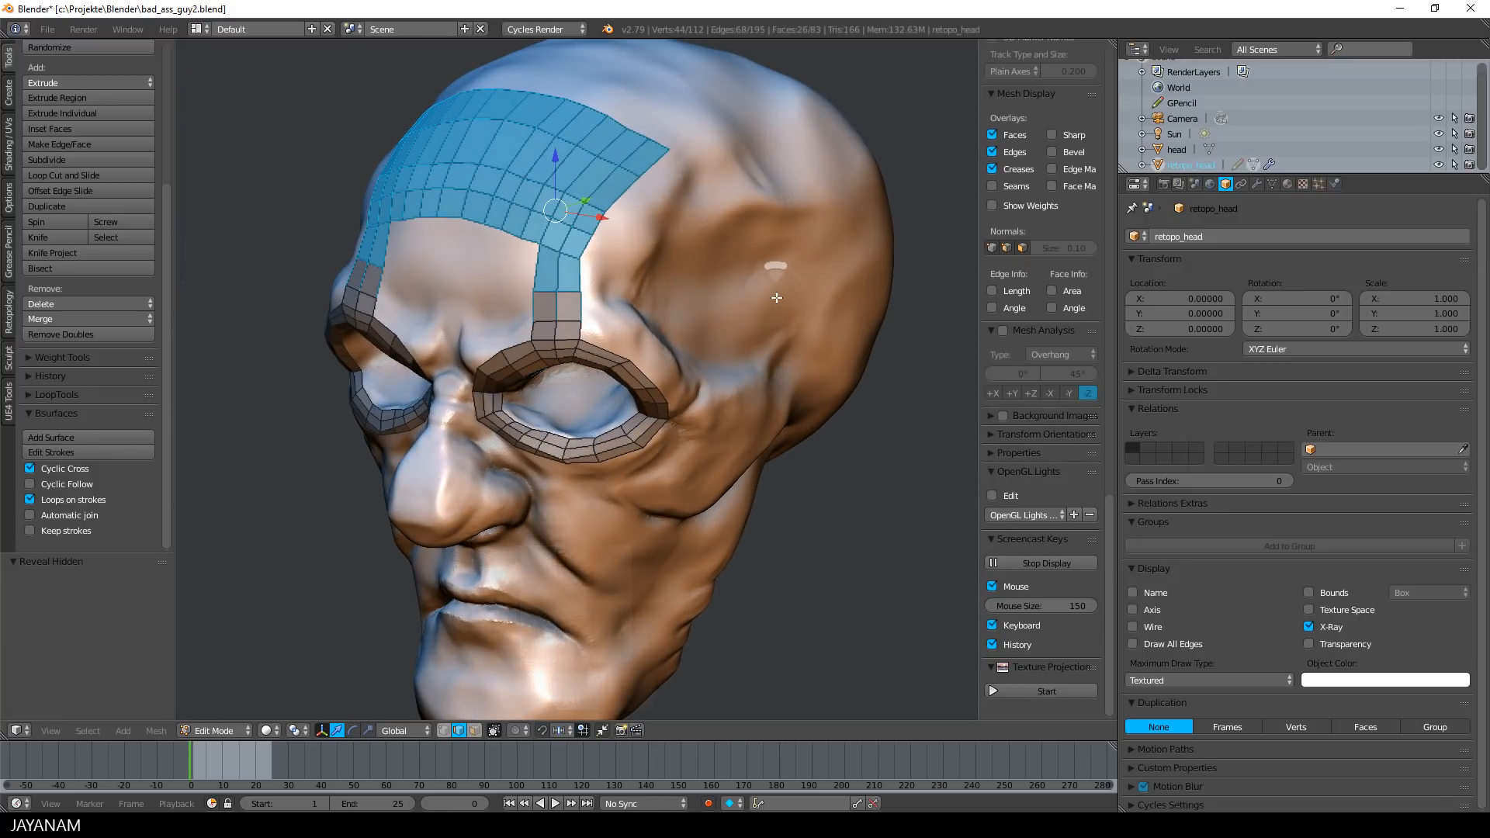
middle_click_drag(772, 301, 814, 288)
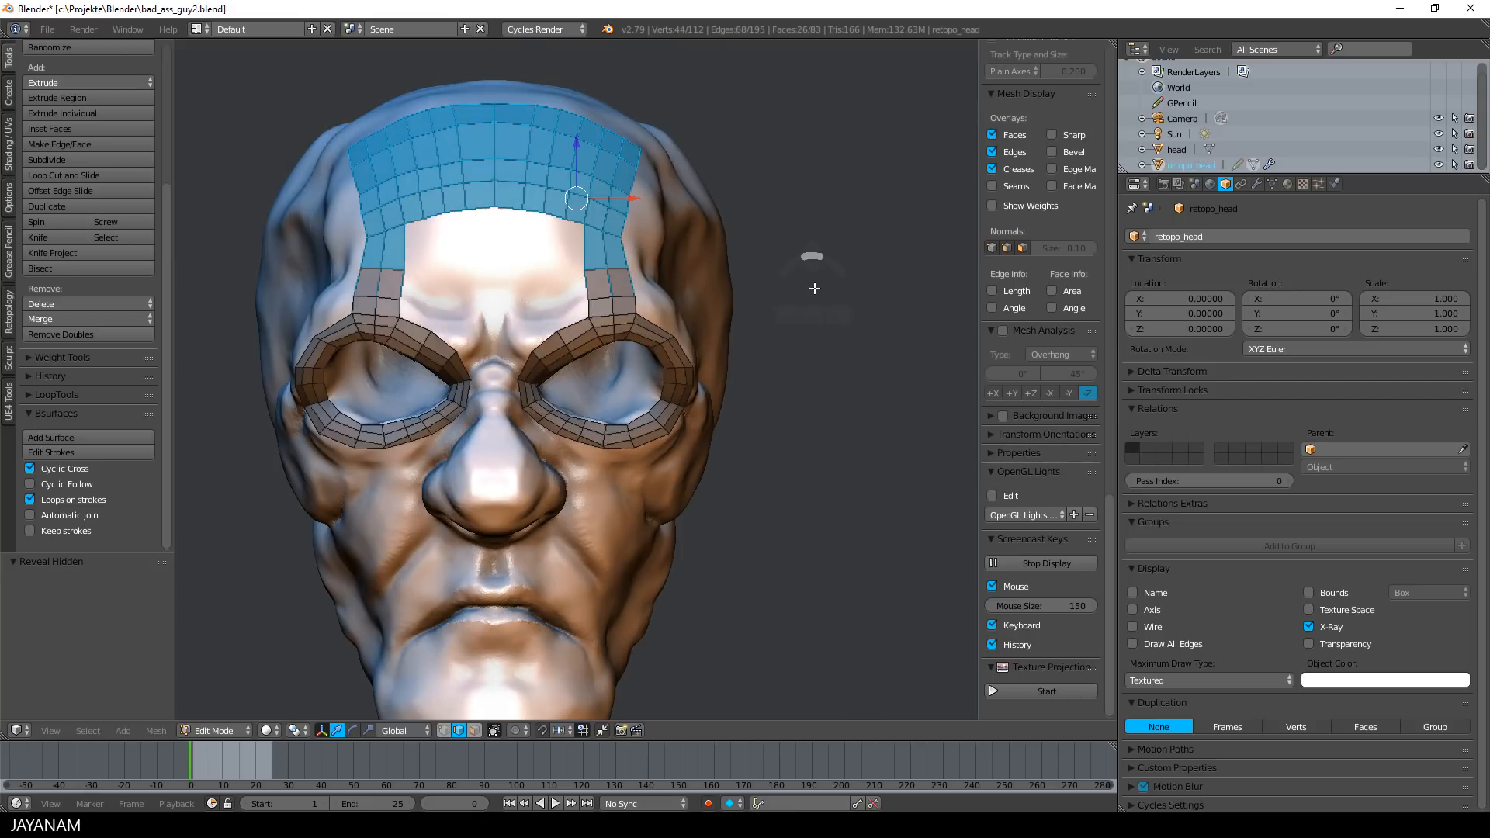
key("a")
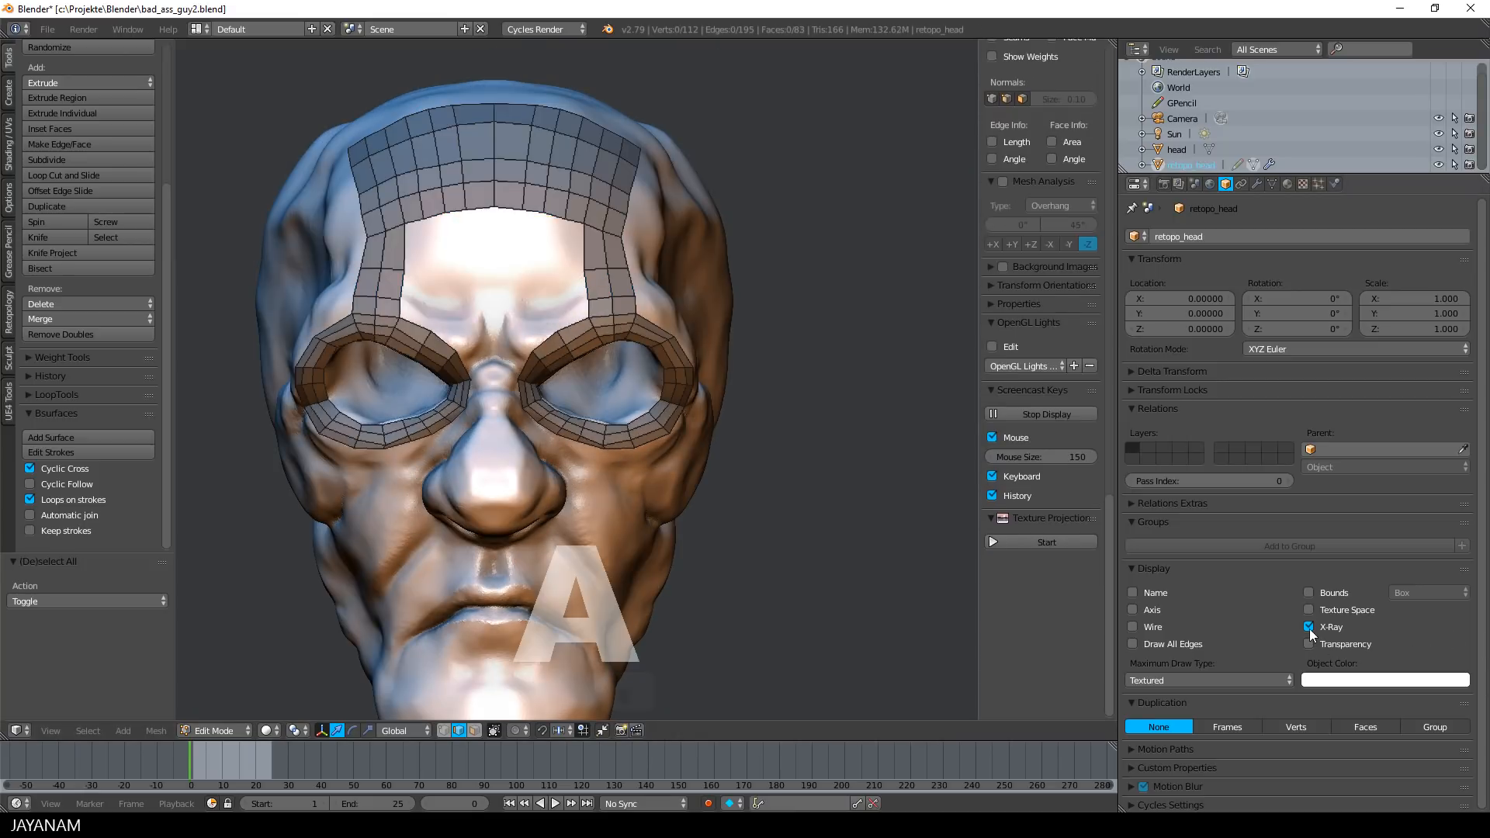
Turn off X-Ray for the retopology mesh and set its Shrinkwrap modifier to Keep Above Surface with an offset of 0.02
left_click(1308, 628)
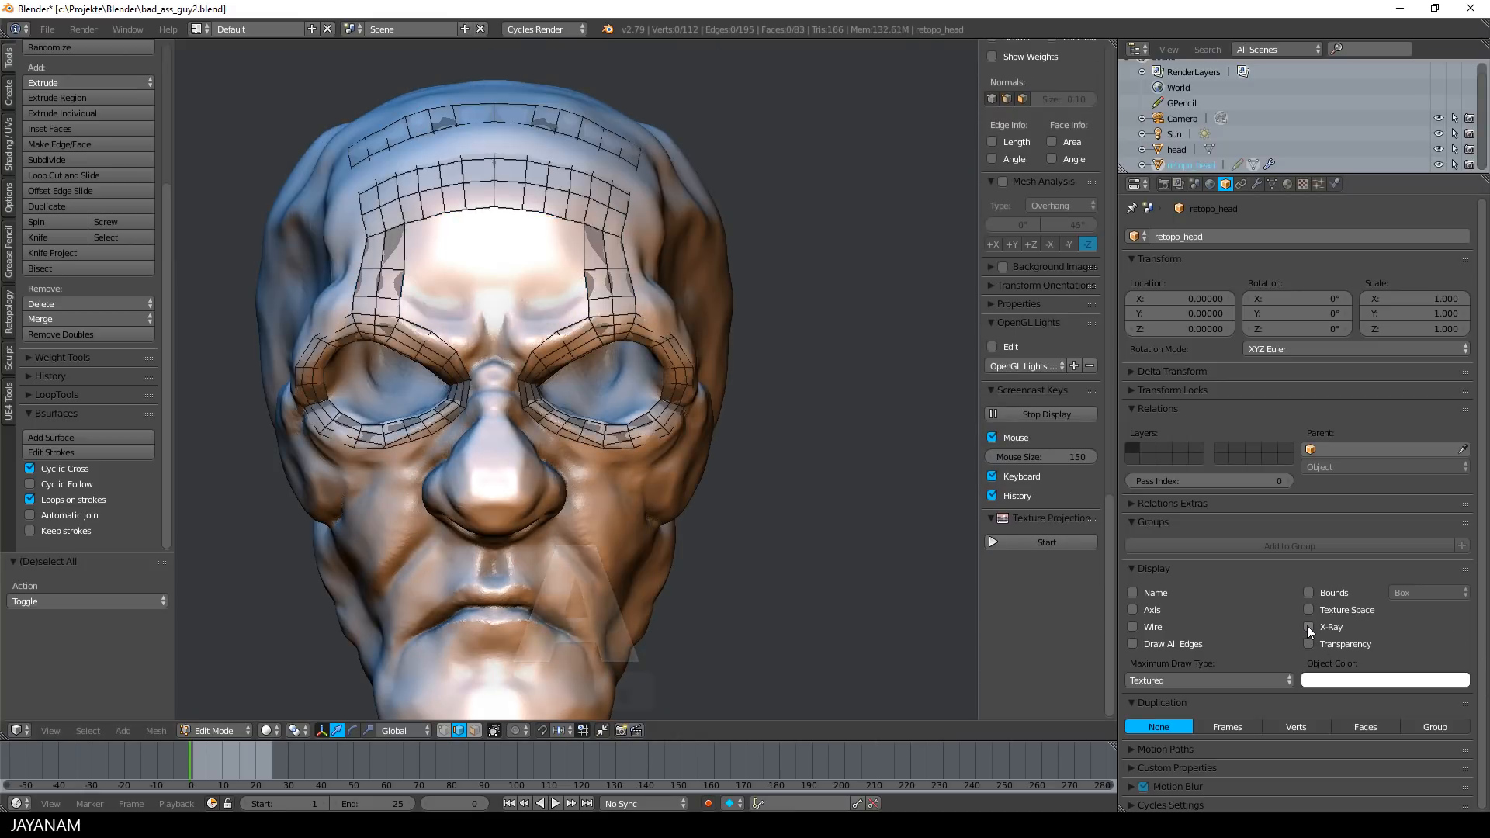
key("Tab")
key("Tab")
left_click(1257, 184)
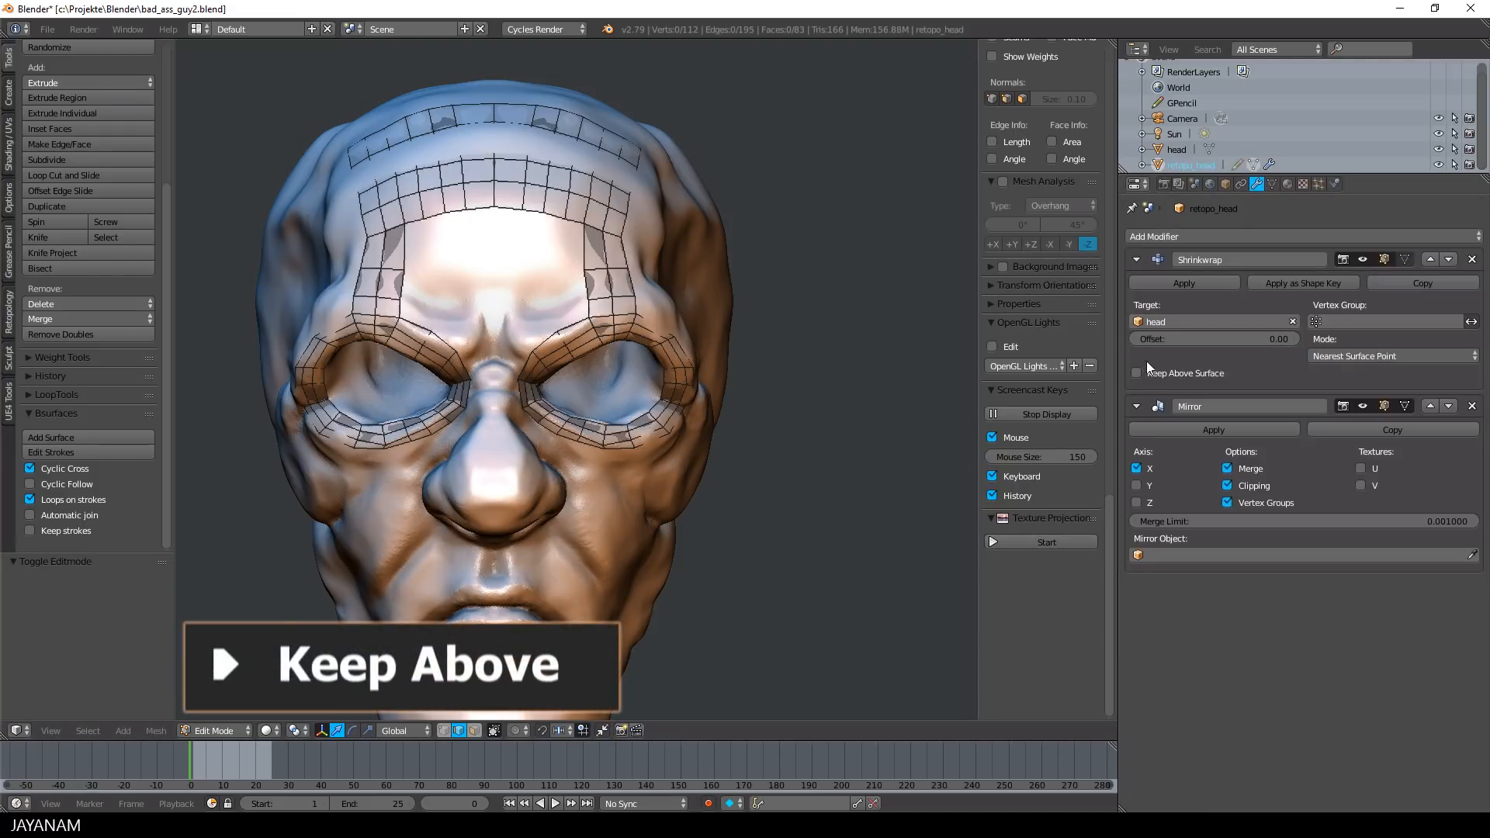
left_click(1296, 340)
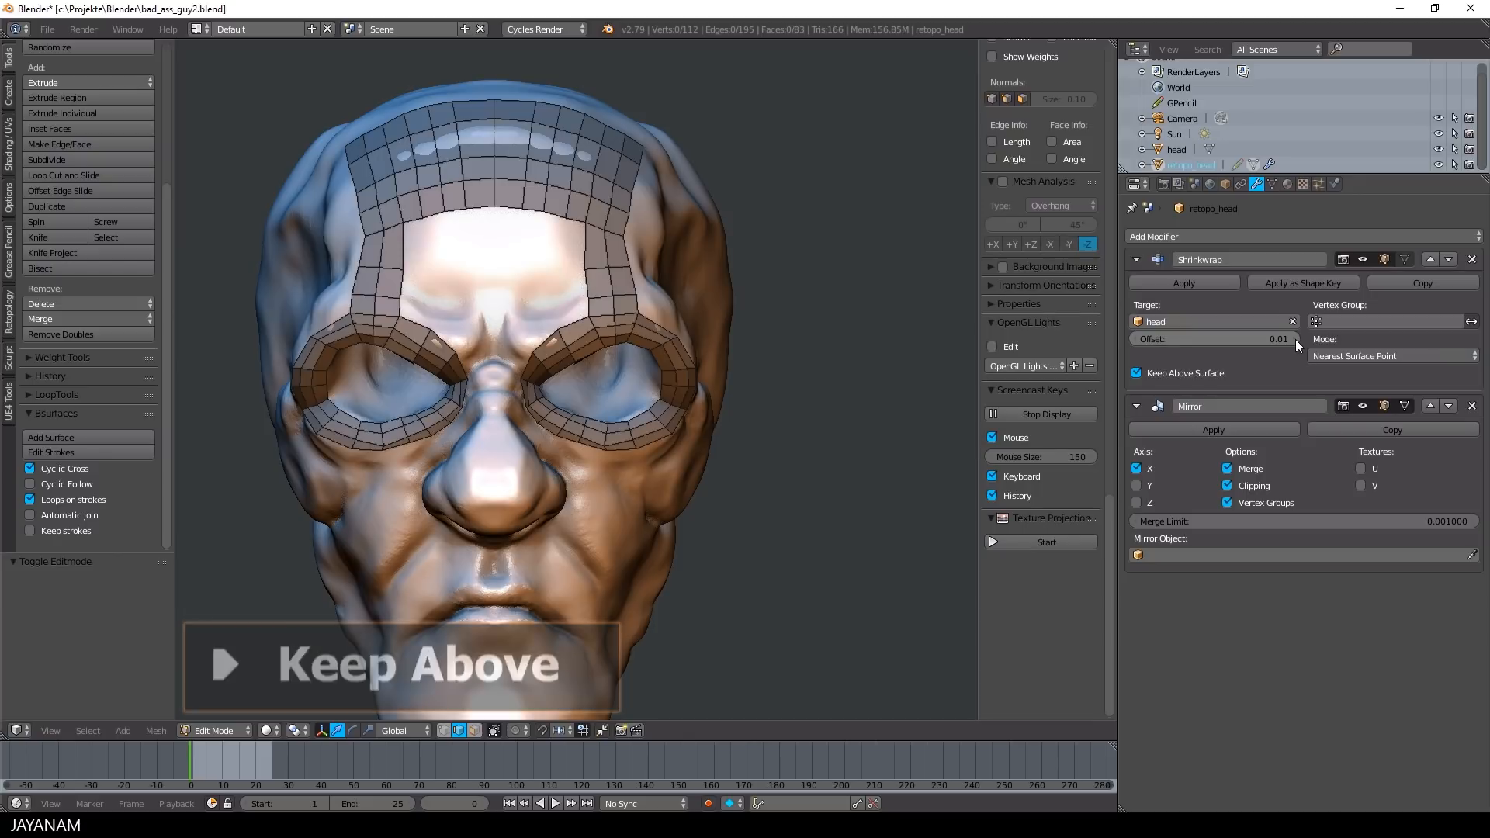
left_click(1296, 339)
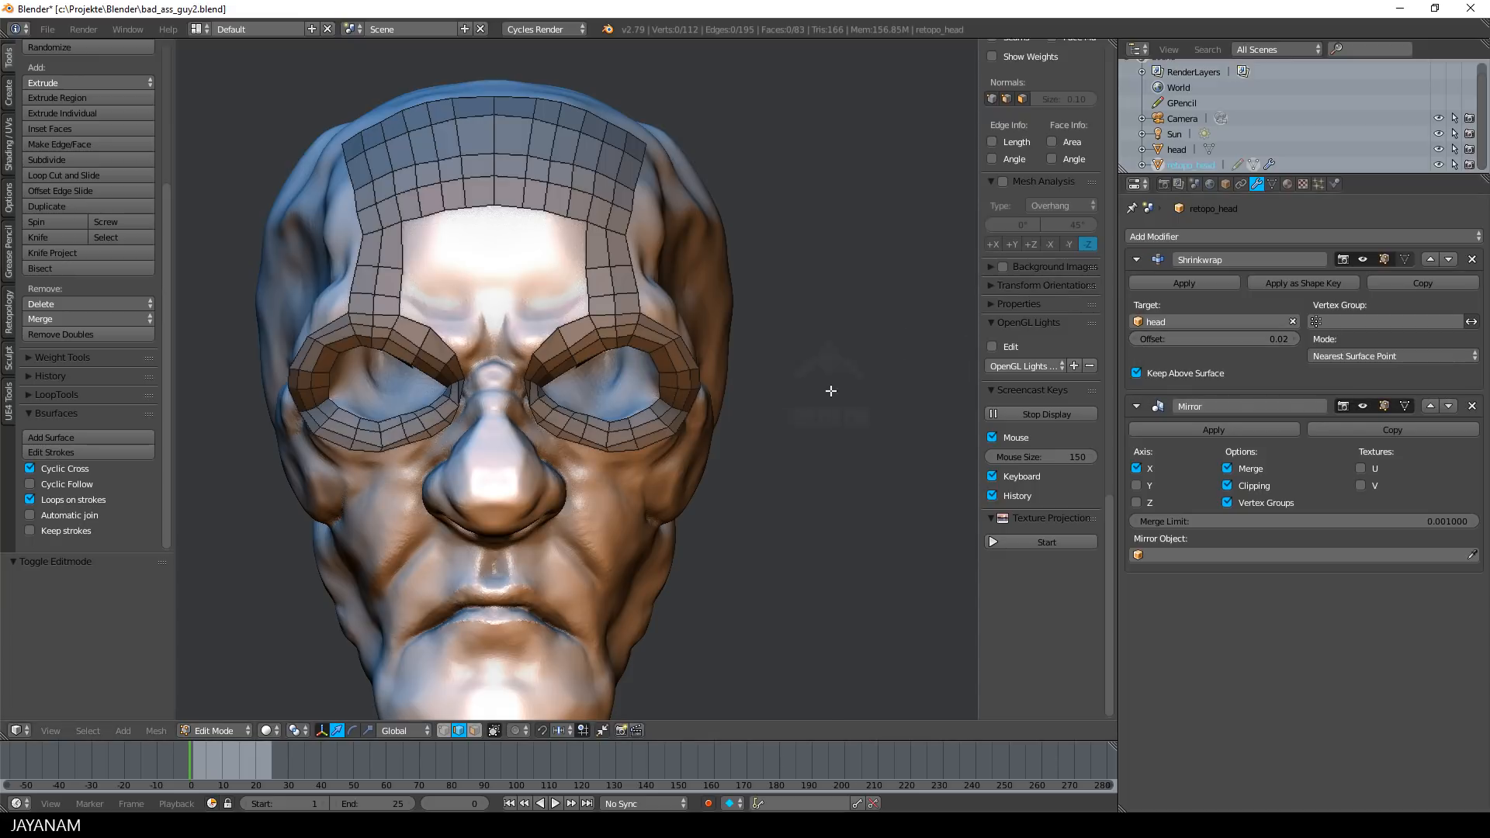
Clear the selection and lasso-select the vertices along the top edge of the forehead mesh
middle_click_drag(830, 391, 761, 272)
scroll(774, 245, "up", 3)
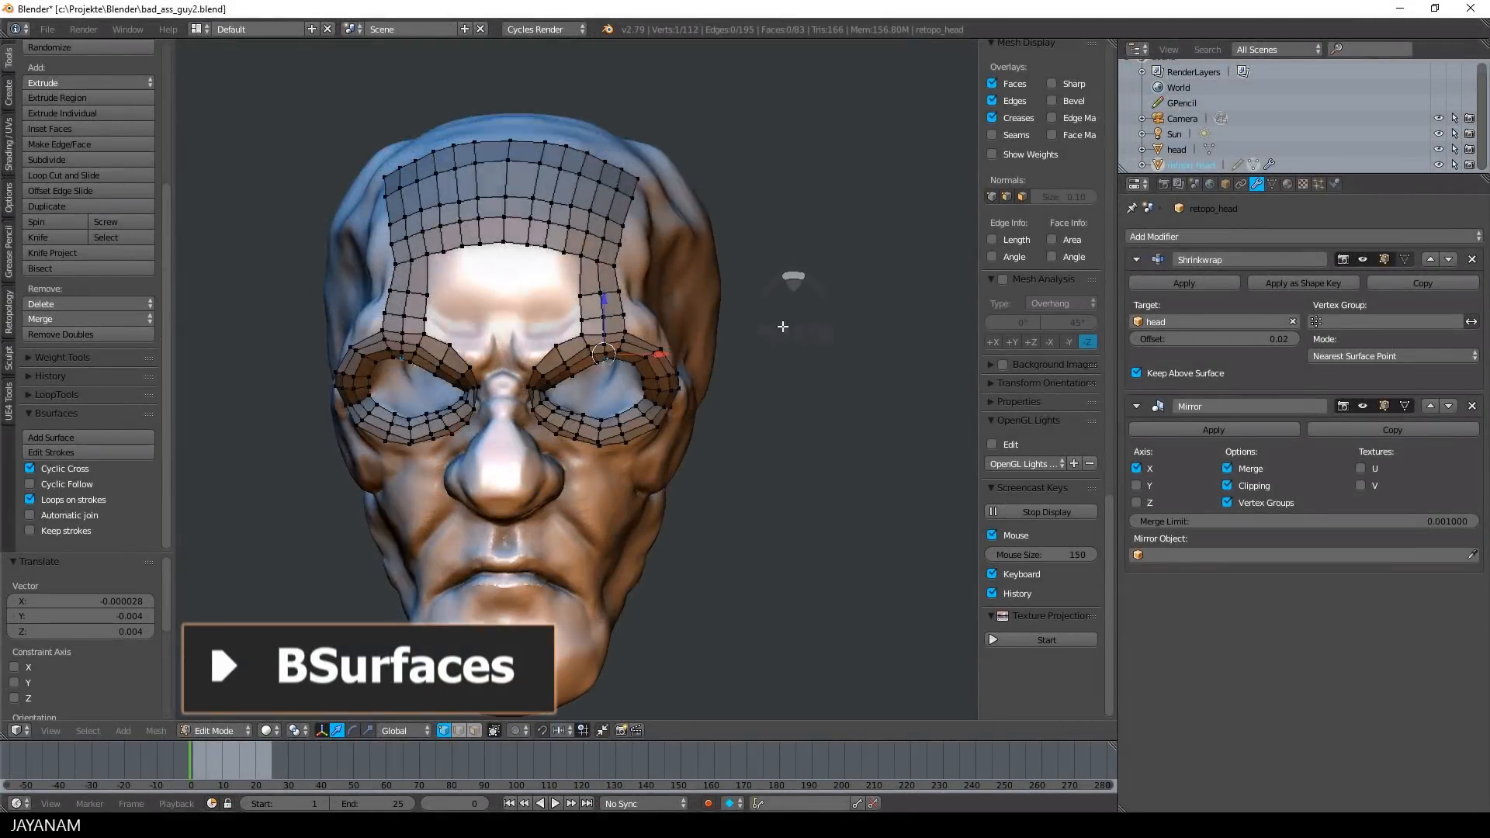
middle_click_drag(784, 327, 794, 392)
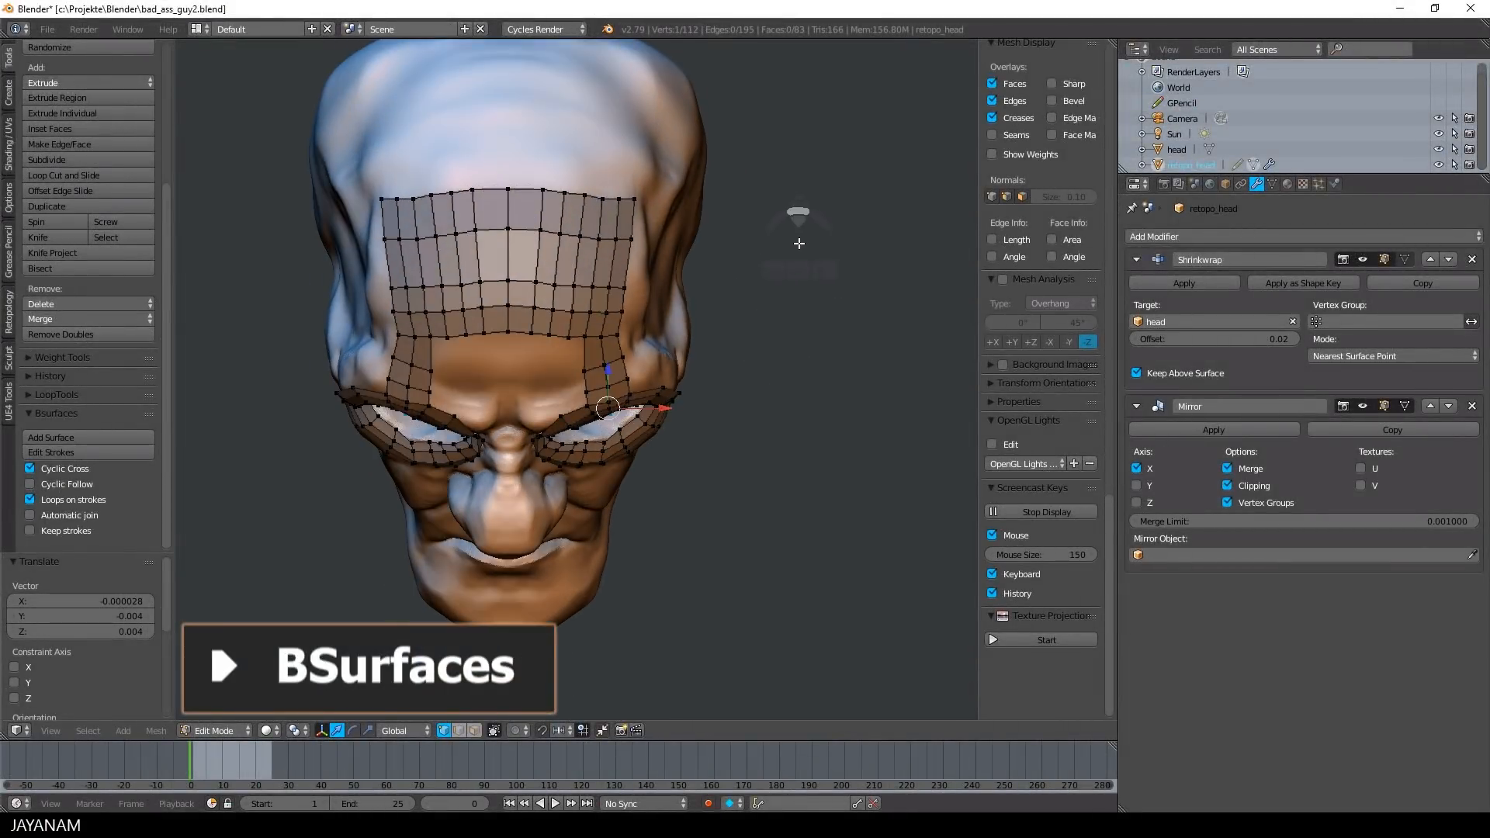
key("a")
scroll(794, 245, "up", 2)
mouse_move(477, 87)
left_mouse_down("ctrl")
mouse_move(471, 109)
mouse_move(741, 116)
left_mouse_up("ctrl")
scroll(738, 155, "down", 4)
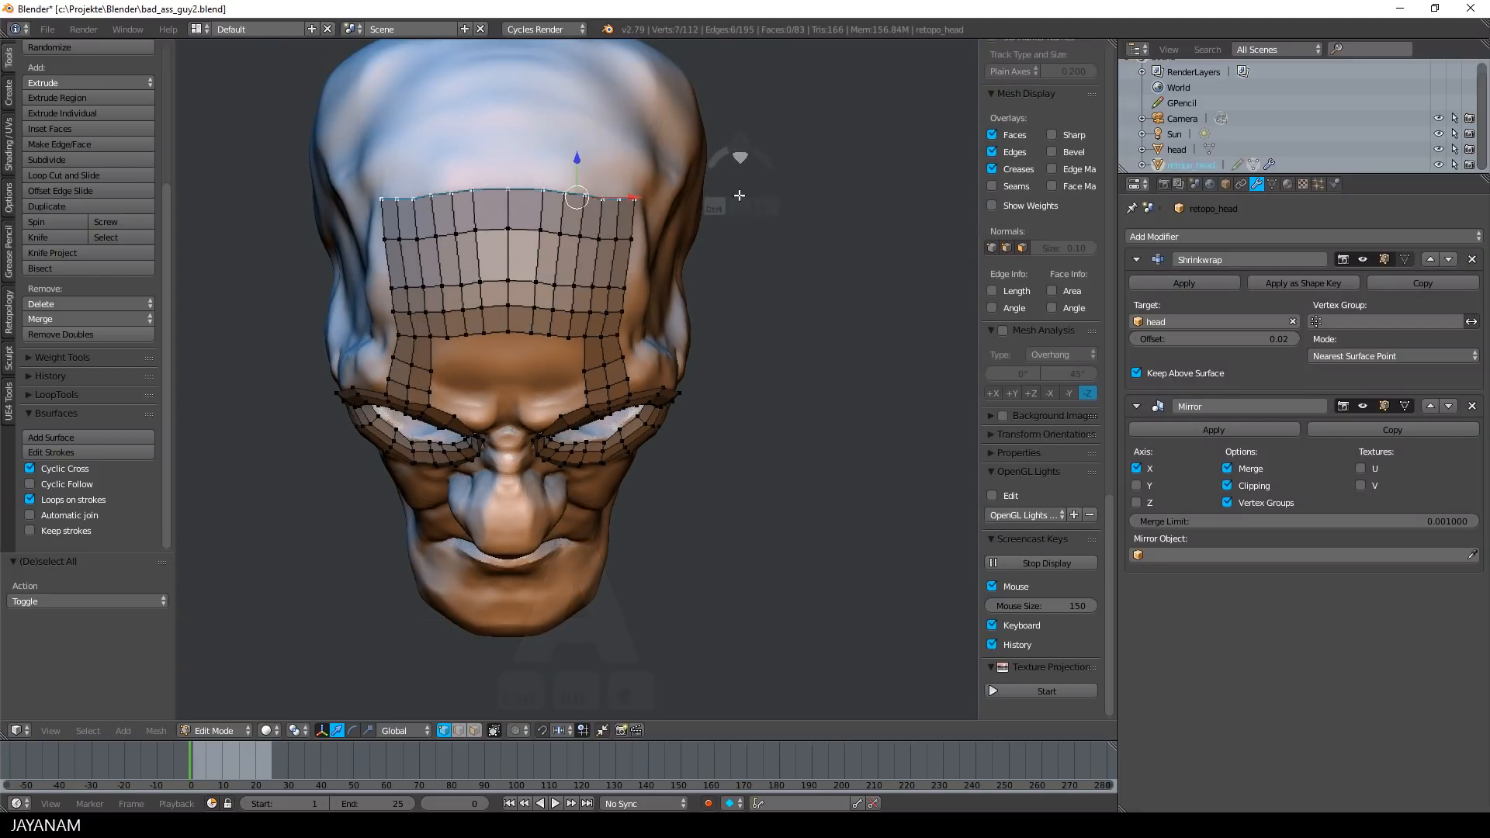
middle_click_drag(734, 197, 768, 337)
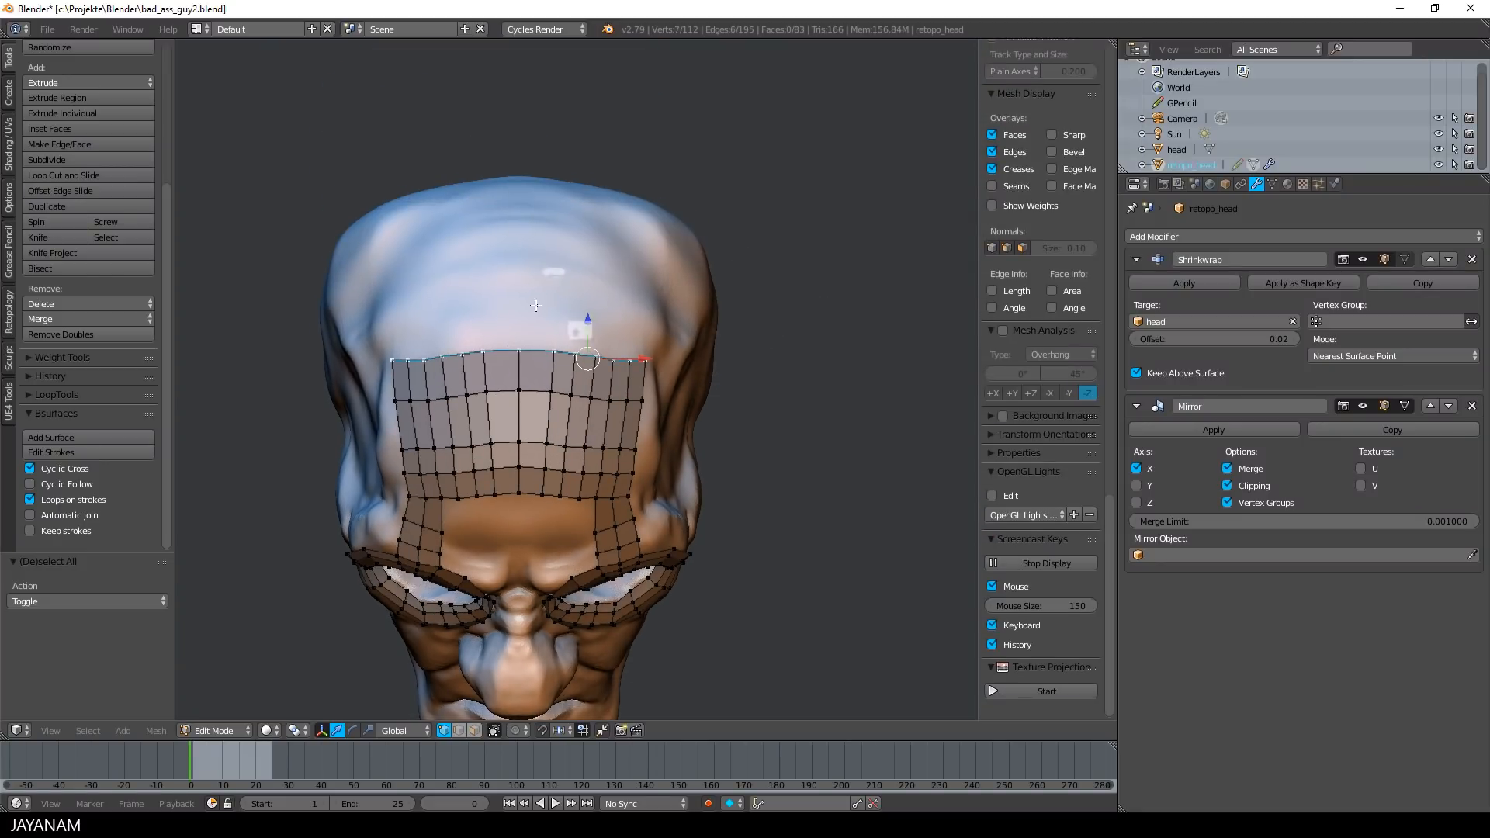
Sketch two grease pencil strokes across the skull above the forehead mesh and generate new face rows with Bsurfaces Add Surface
key("d")
left_click_drag(522, 301, 655, 310)
left_click_drag(523, 263, 660, 285)
left_click(71, 440)
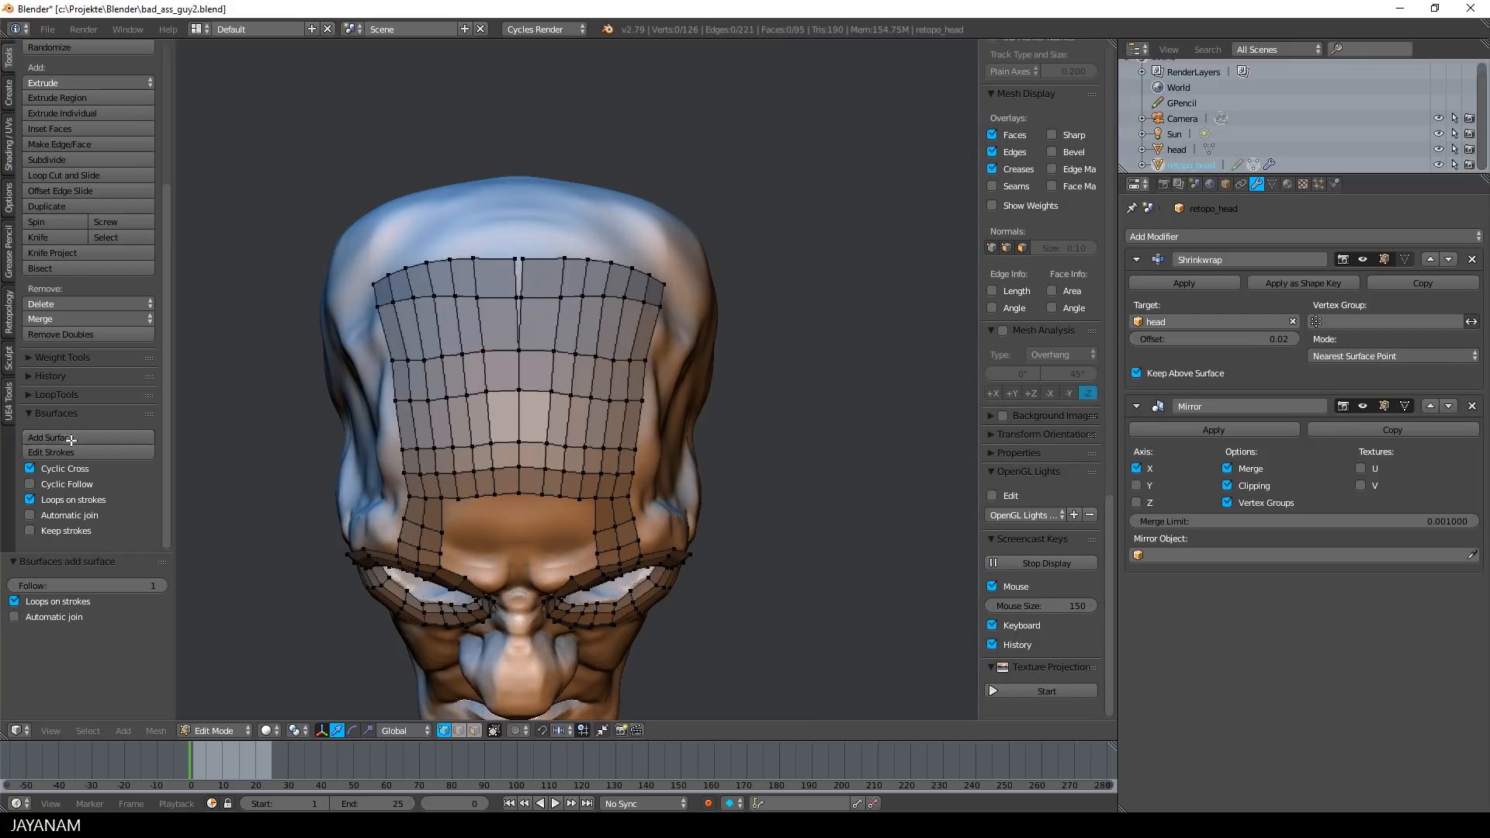
Move the two open centre-line vertices of the new rows along X by -0.055 and -0.043 to close the mirror gap
middle_click_drag(649, 364, 631, 392)
right_click(517, 293)
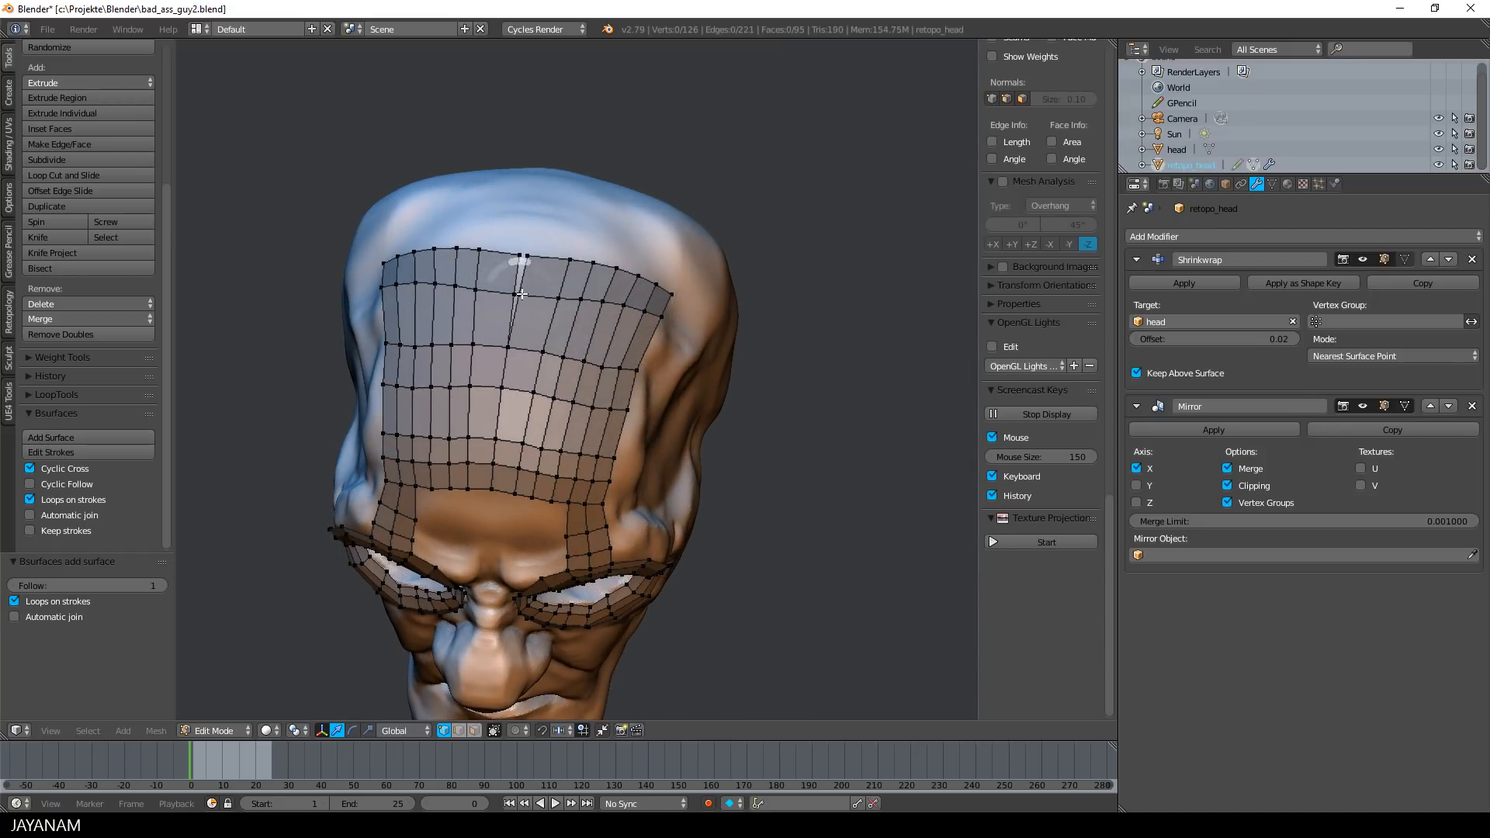
key("g")
key("x")
left_click(561, 308)
right_click(553, 256)
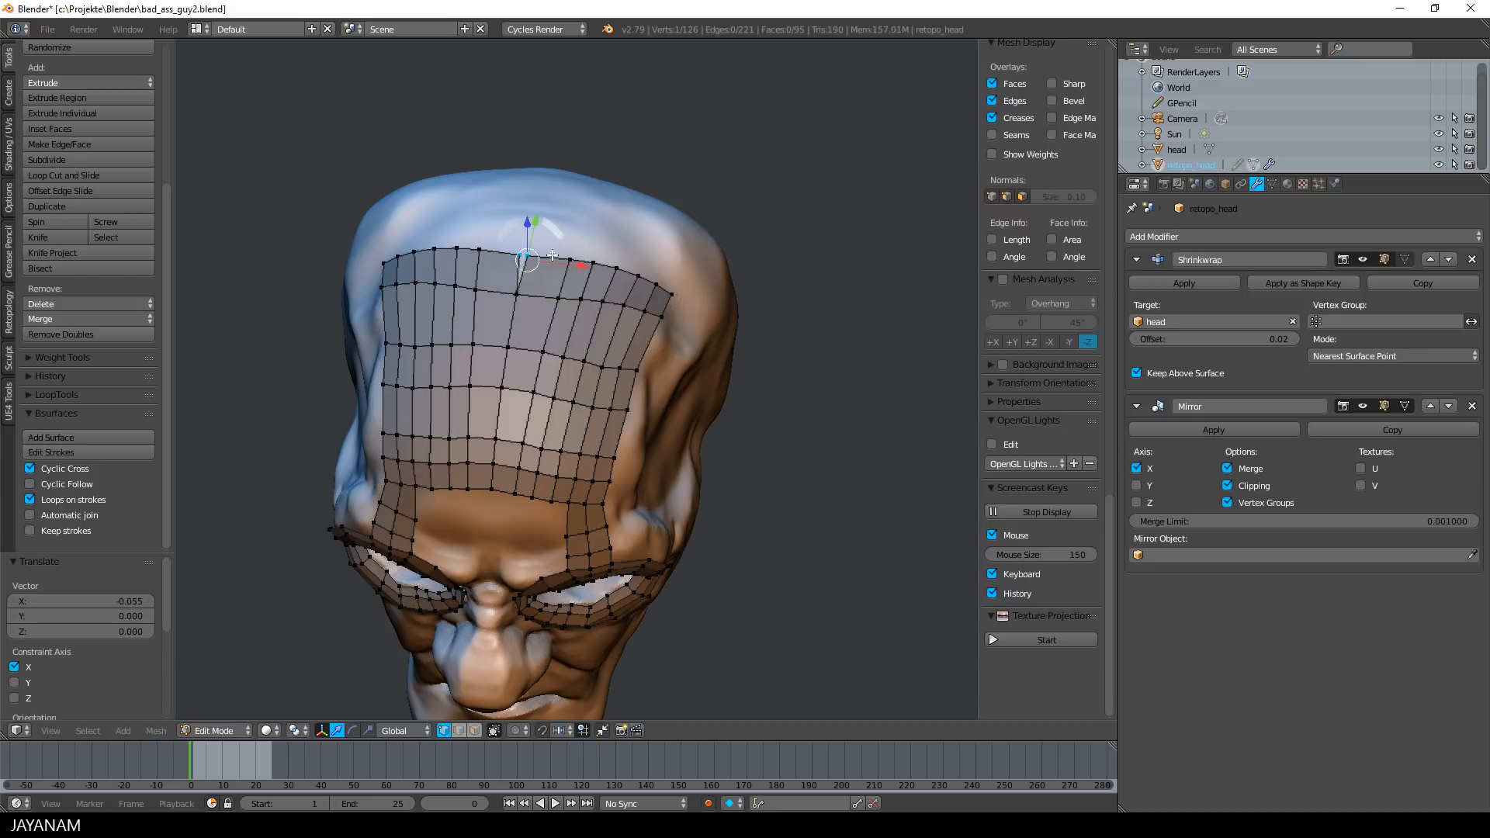
left_click_drag(582, 262, 566, 266)
mouse_move(696, 439)
middle_mouse_down()
mouse_move(612, 417)
mouse_move(693, 421)
mouse_move(784, 373)
middle_mouse_up()
Find the Mesh: F2 add-on in the user preferences, enable it, expand its details and close the preferences
left_click(50, 29)
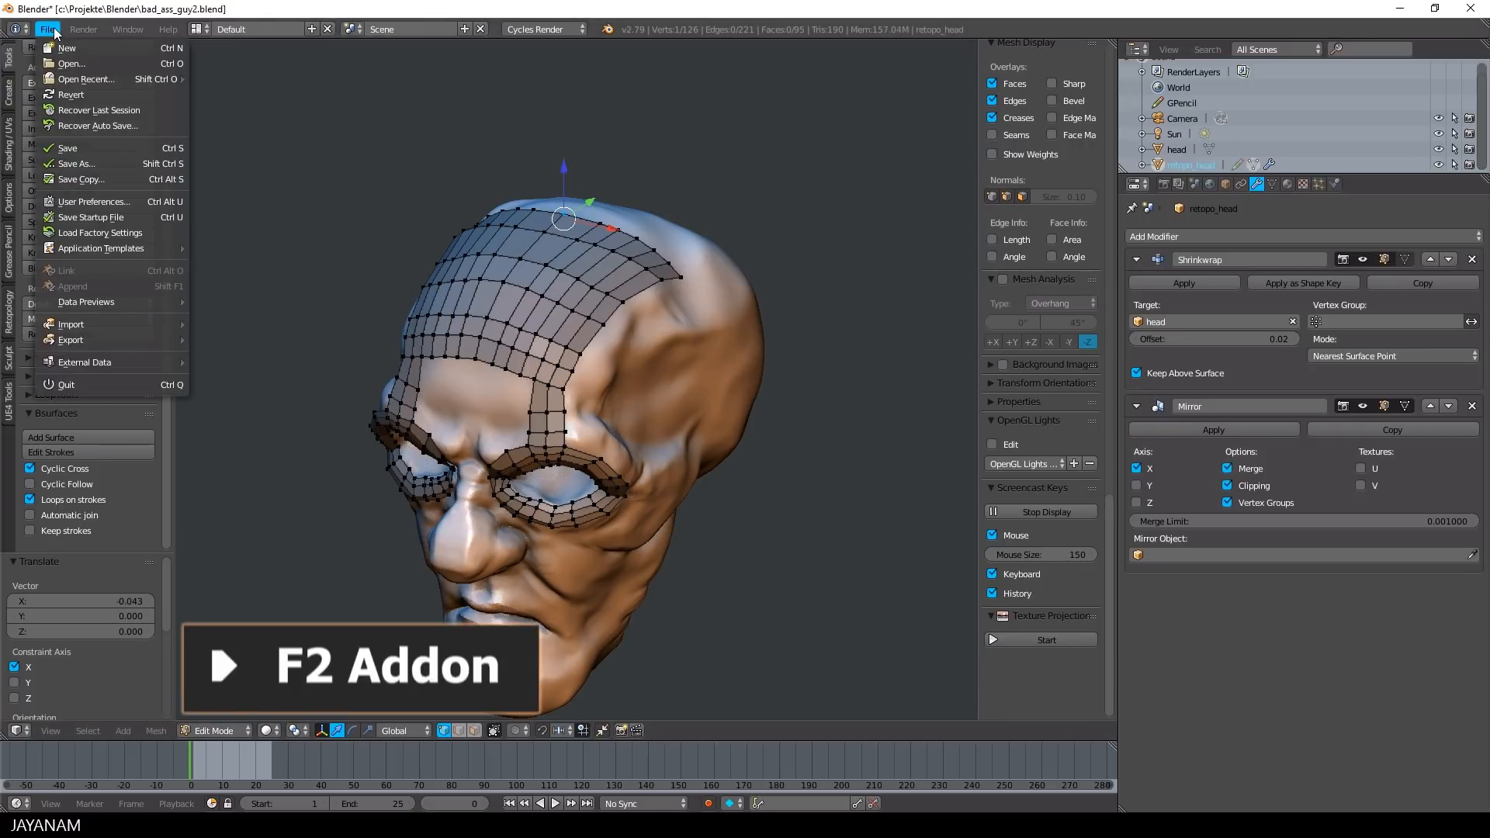
left_click(93, 201)
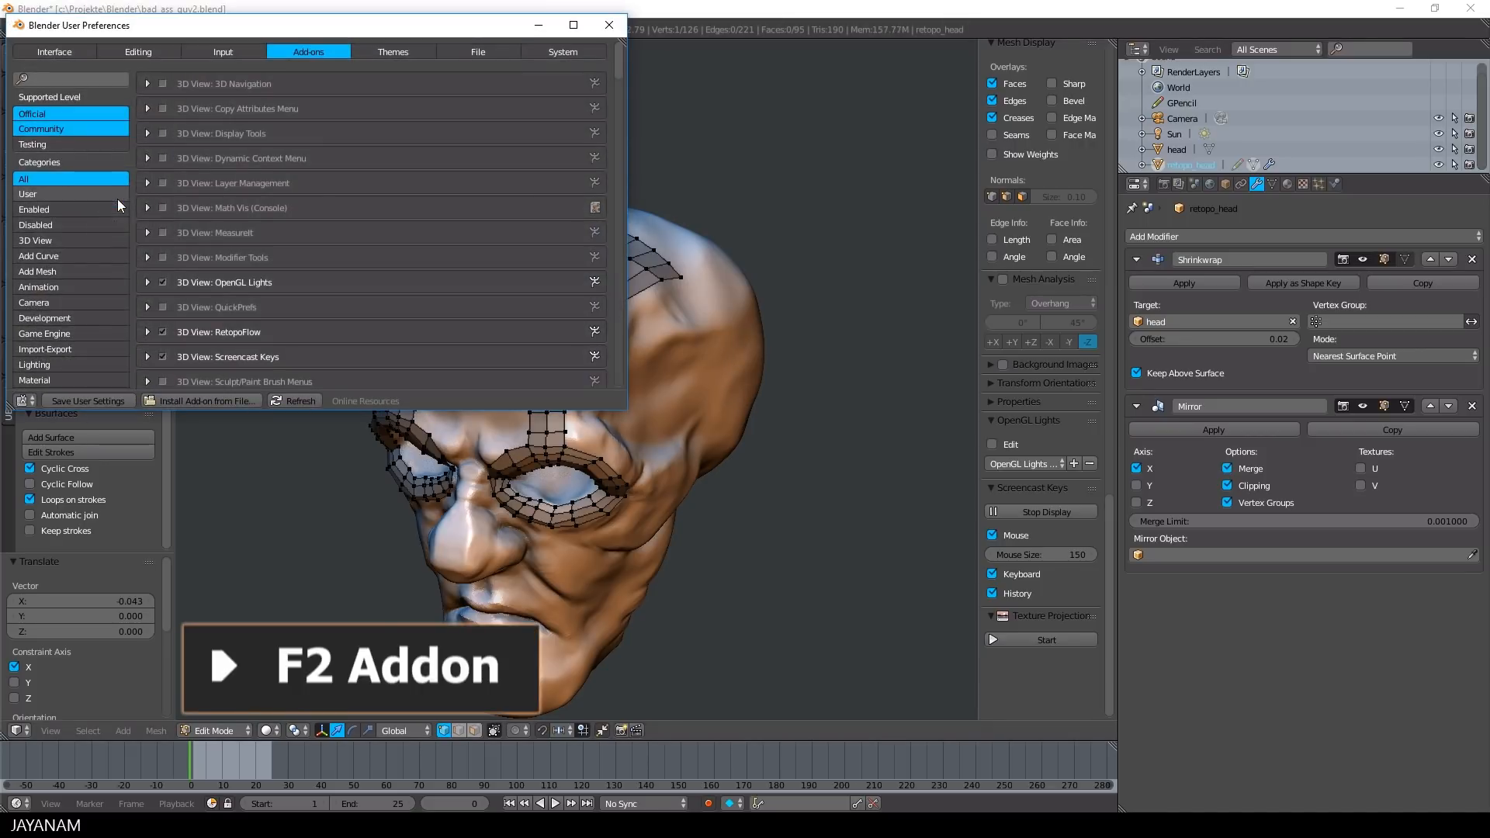
left_click(44, 76)
type("f2")
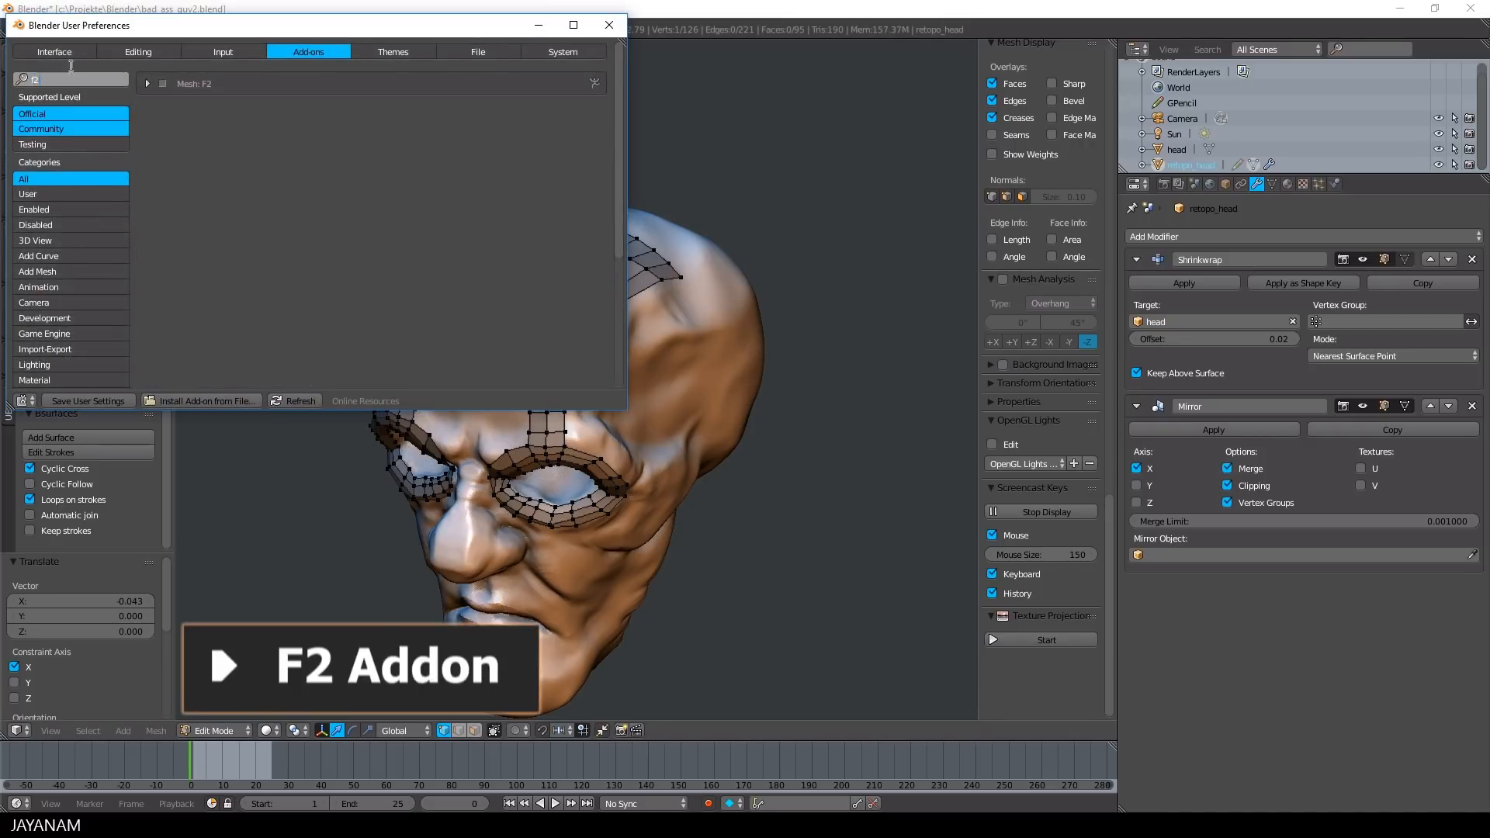
scroll(166, 76, "down", 1)
scroll(150, 56, "up", 1)
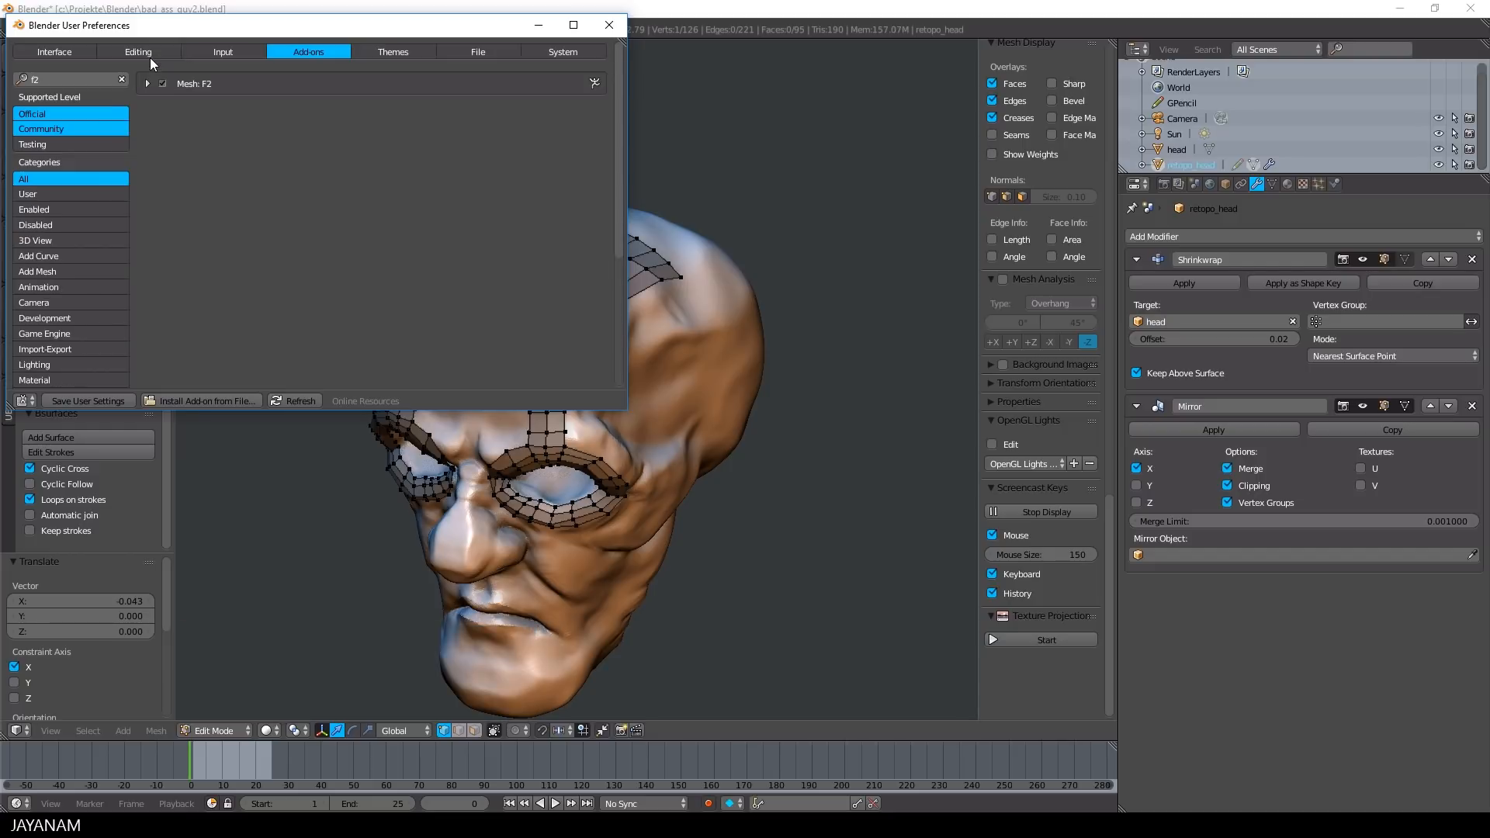
left_click(146, 84)
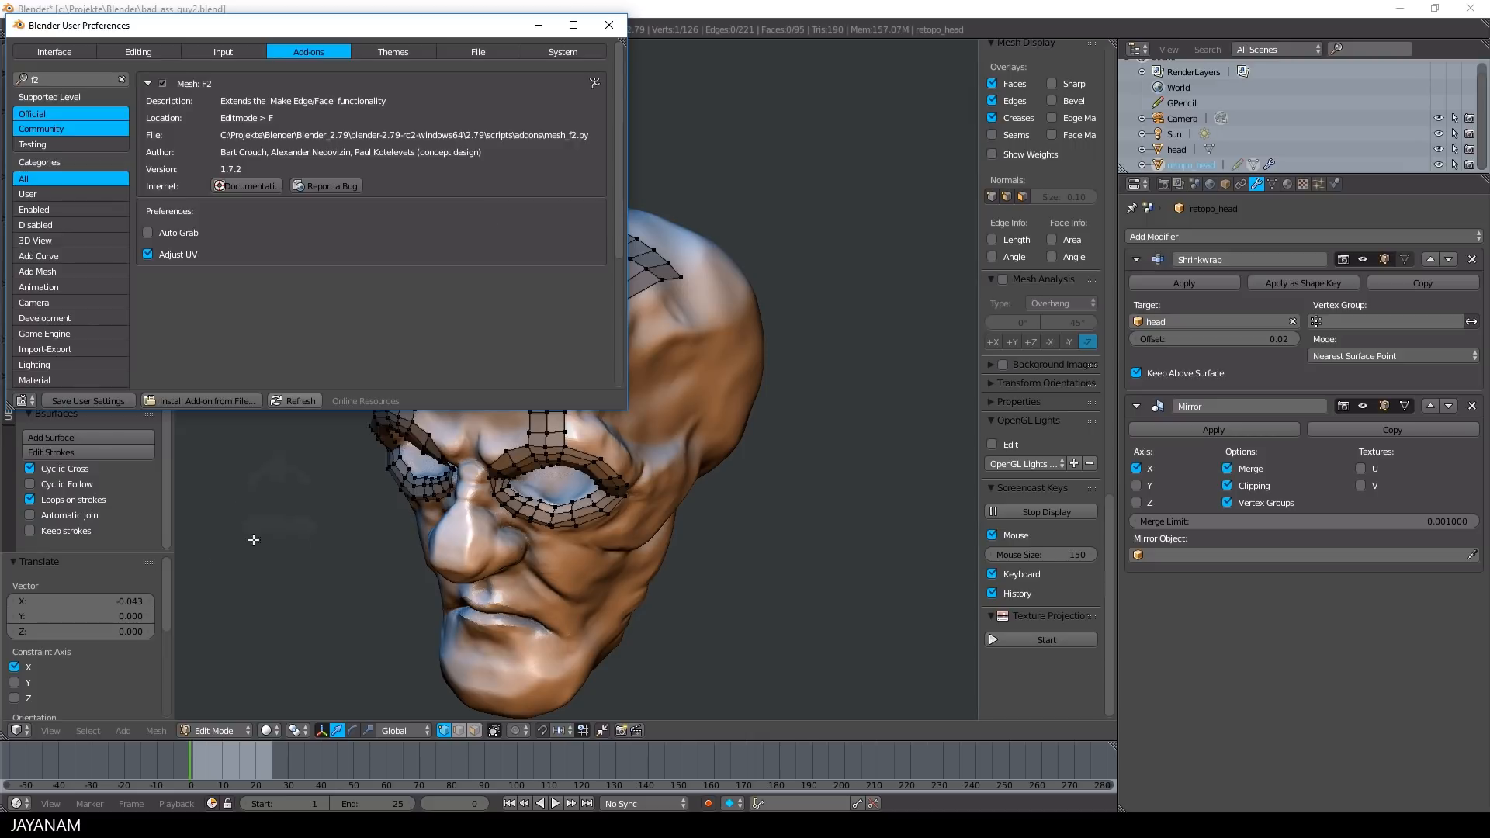
left_click(616, 26)
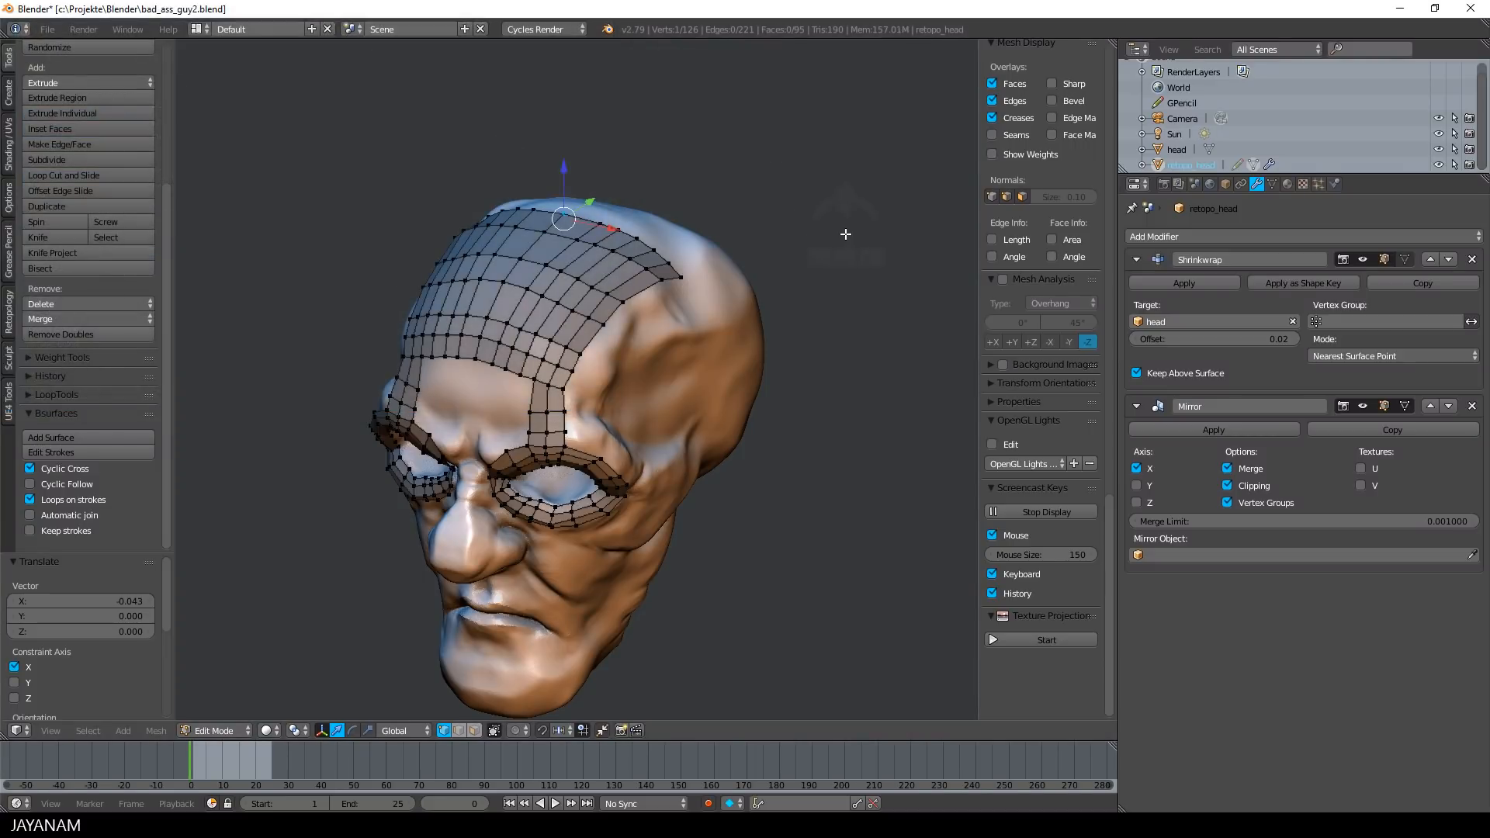
Extrude the lower rear corner vertex of the skull mesh backward by 0.042 in X, 0.136 in Y and 0.004 in Z
middle_click_drag(841, 233, 687, 214)
scroll(766, 315, "up", 1)
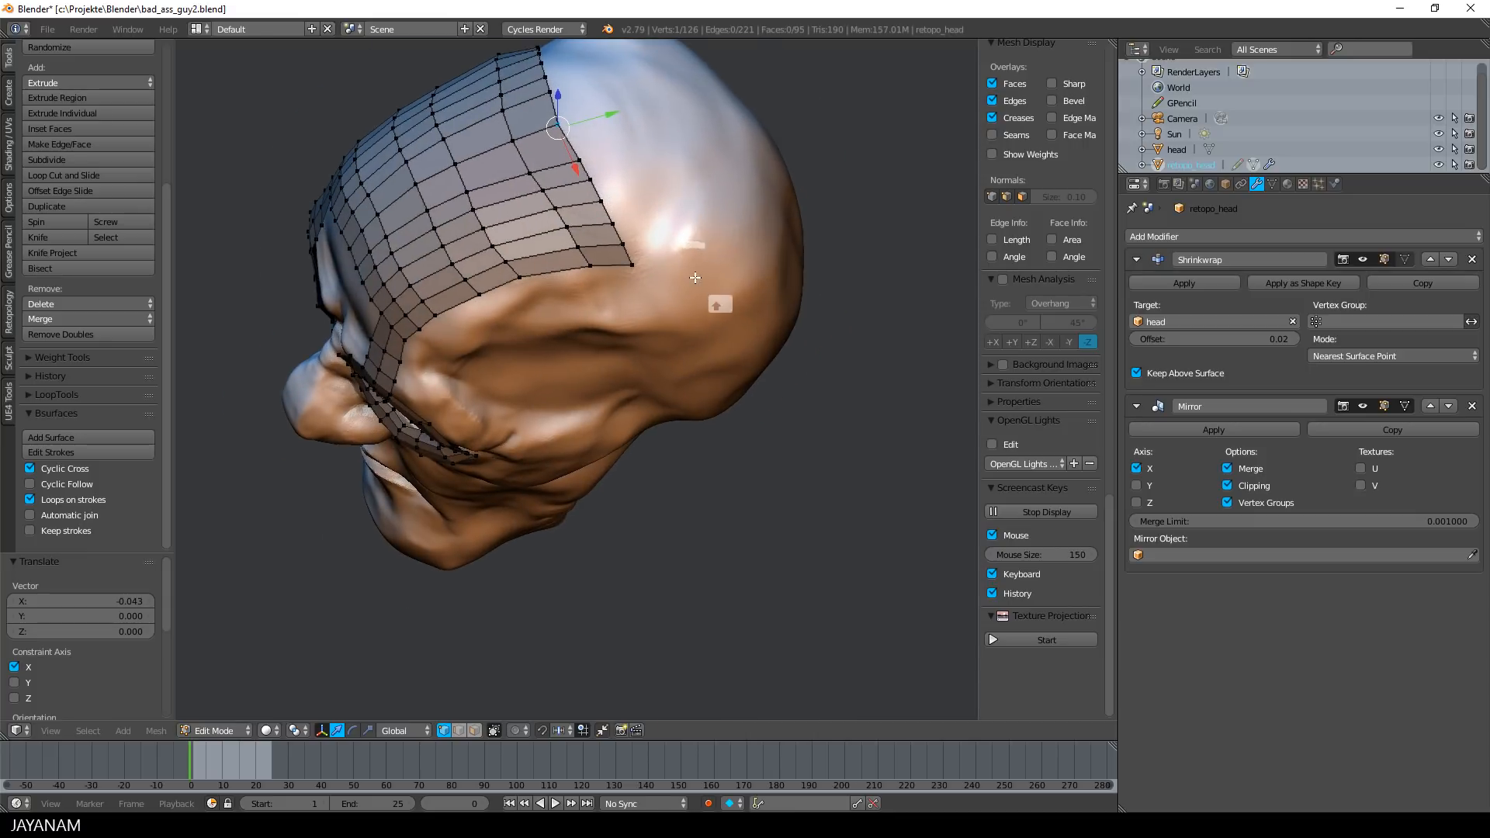
scroll(694, 280, "up", 1)
right_click(647, 243)
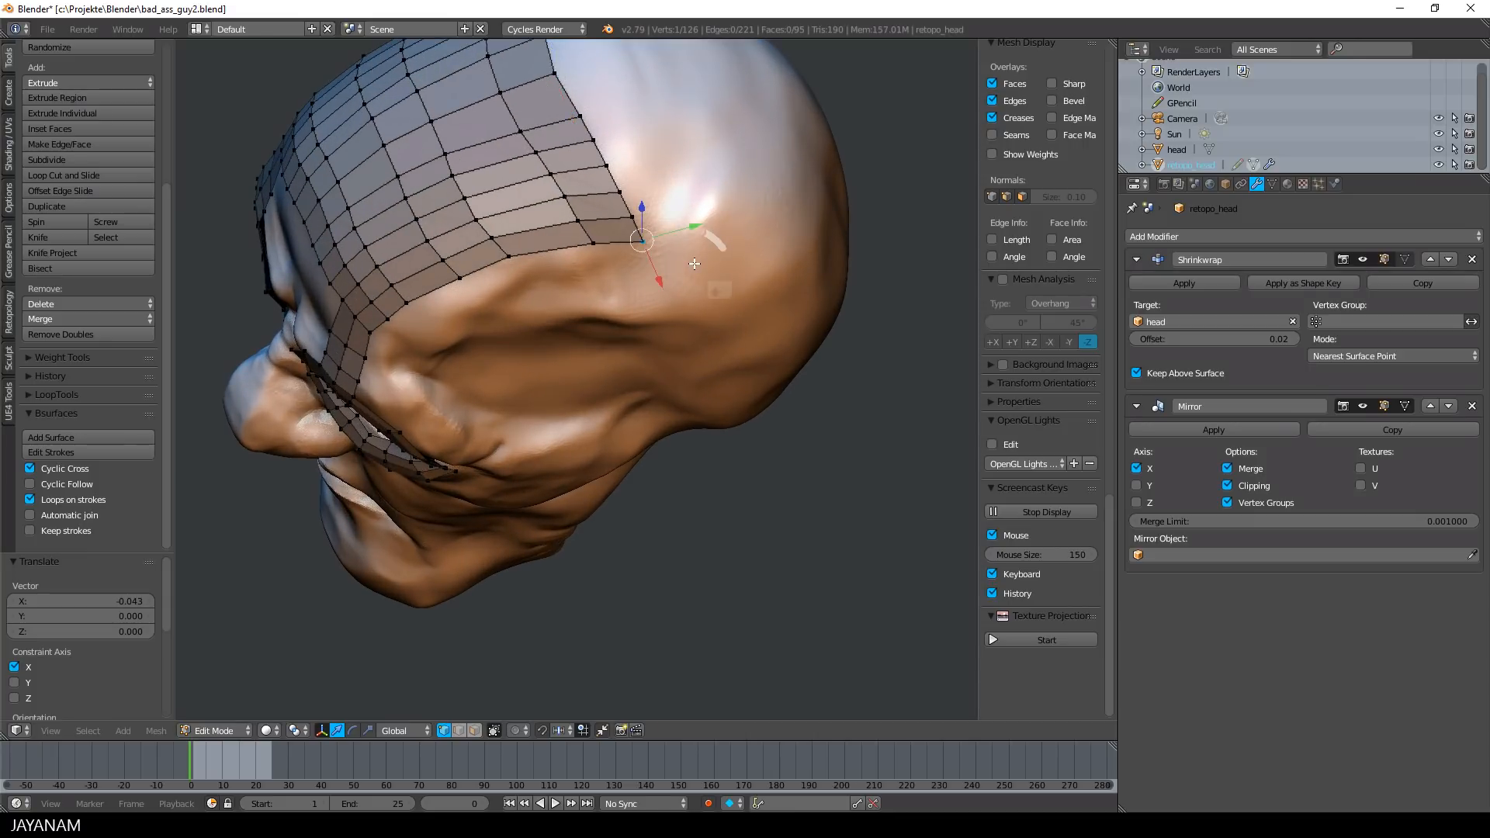
key("e")
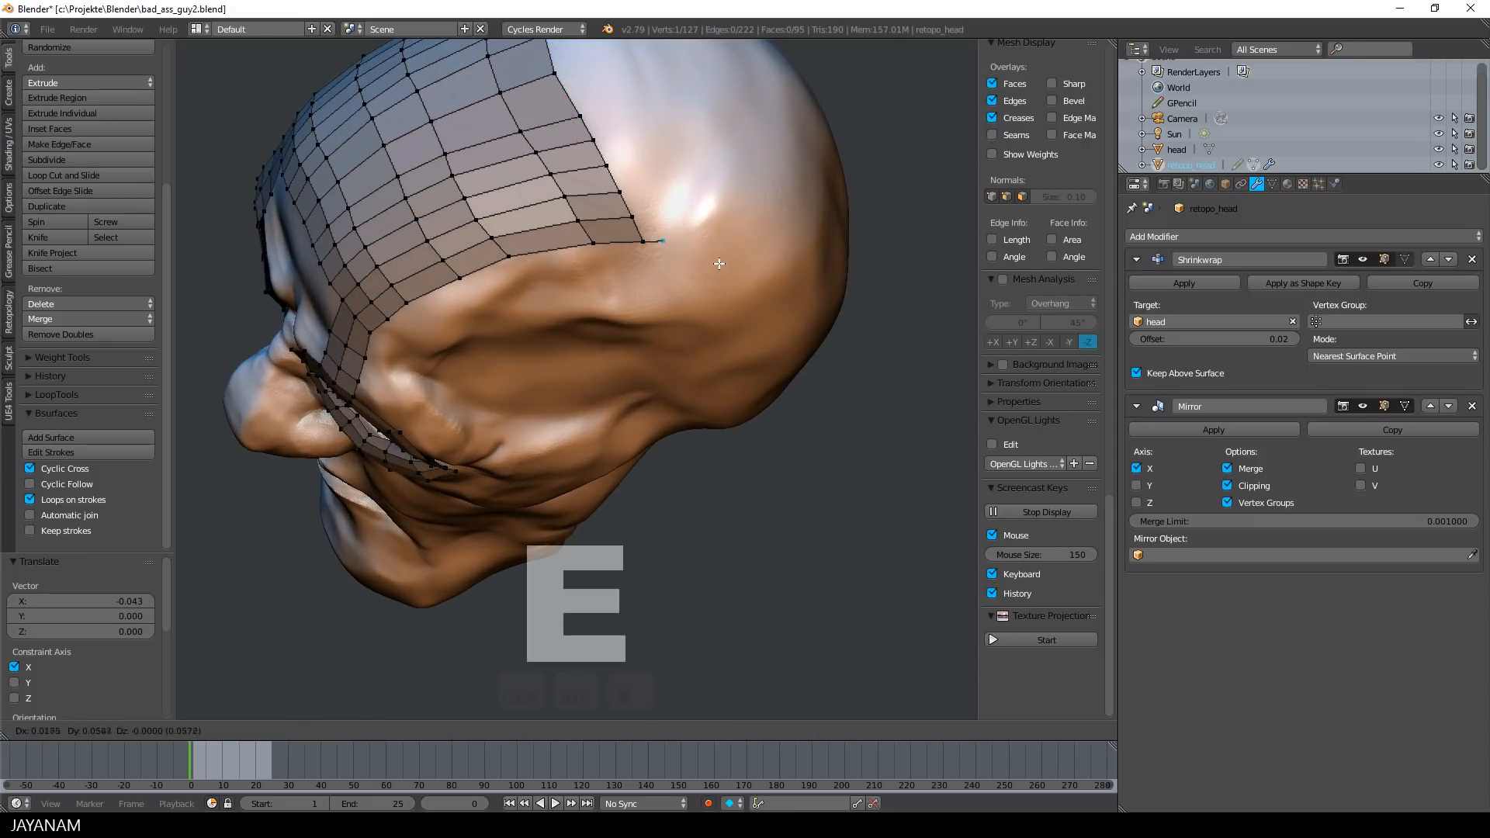
left_click(745, 260)
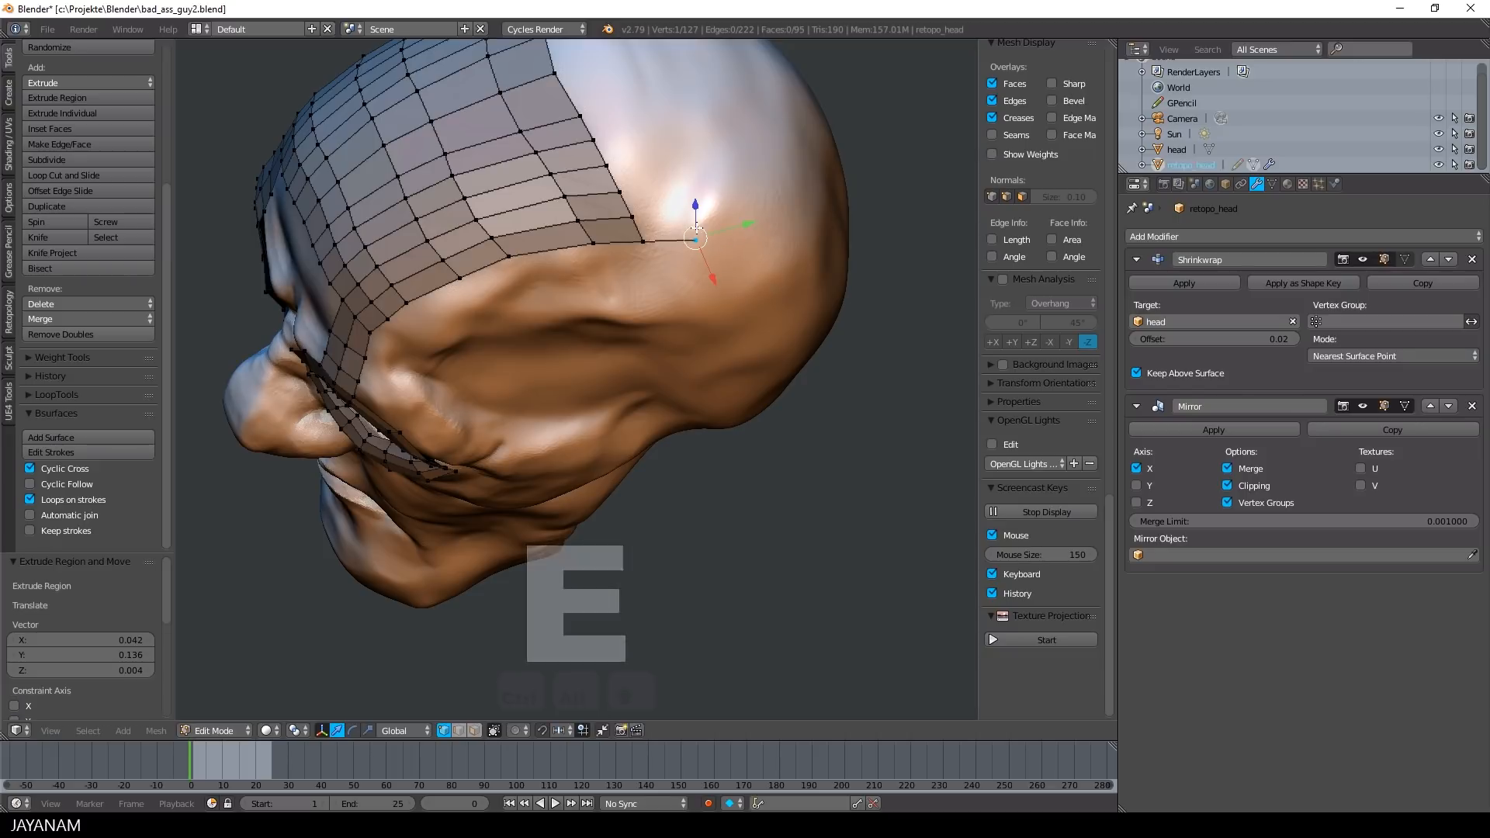
Extend the extruded vertex into a chain of five more vertices up the skull, roughly parallel to the mesh's rear edge
right_click(683, 214, "ctrl")
right_click(673, 177, "ctrl")
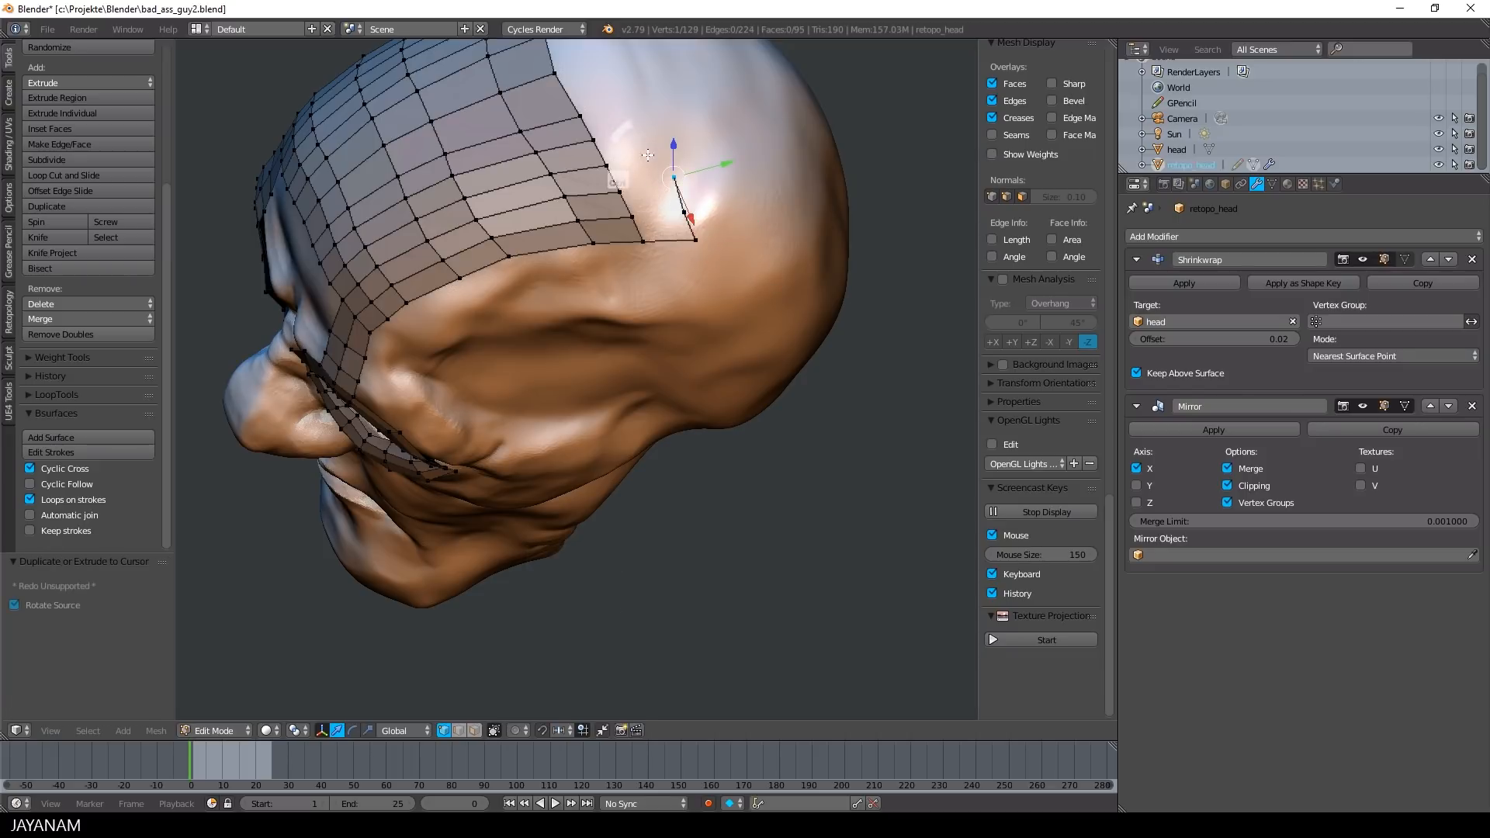
right_click(658, 154, "ctrl")
right_click(645, 127, "ctrl")
right_click(635, 101, "ctrl")
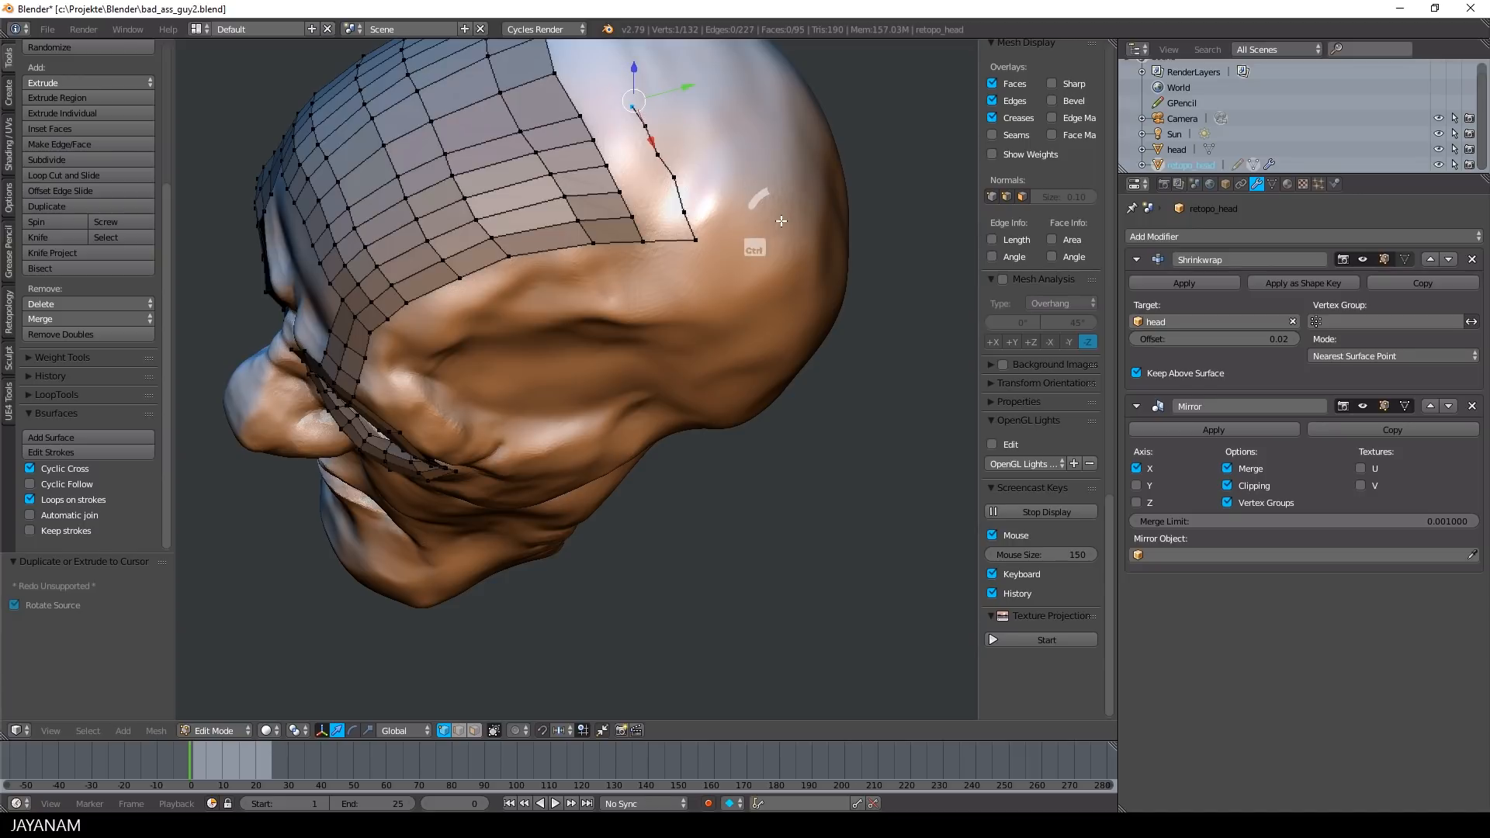
Switch to edge selection, select the lower extruded edge, and fill five faces in succession between the rear edge and the vertex chain
left_click(458, 730)
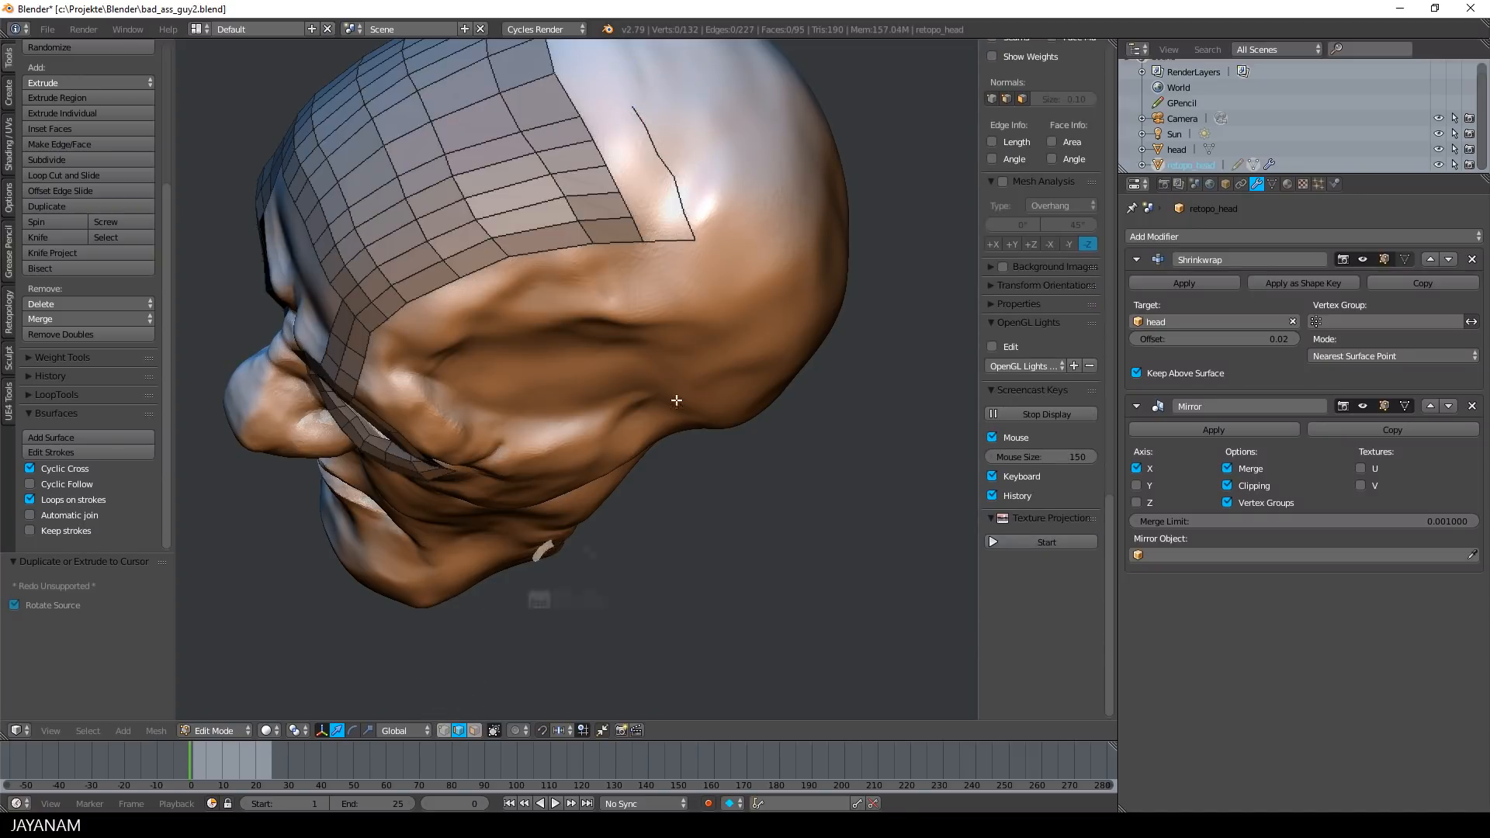
right_click(674, 240)
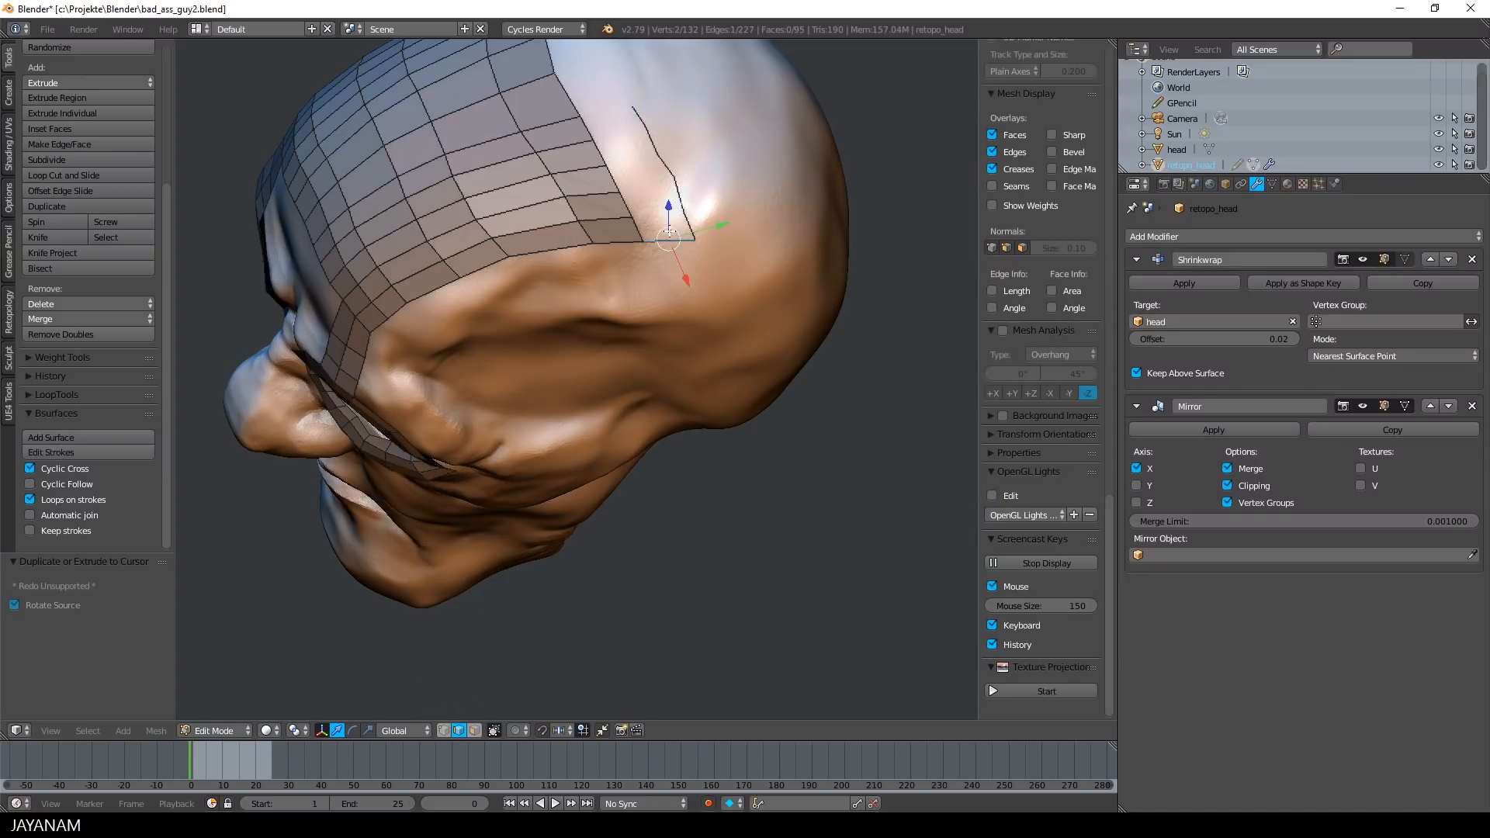
scroll(669, 202, "up", 1)
middle_click_drag(775, 163, 768, 369, "shift")
key("f")
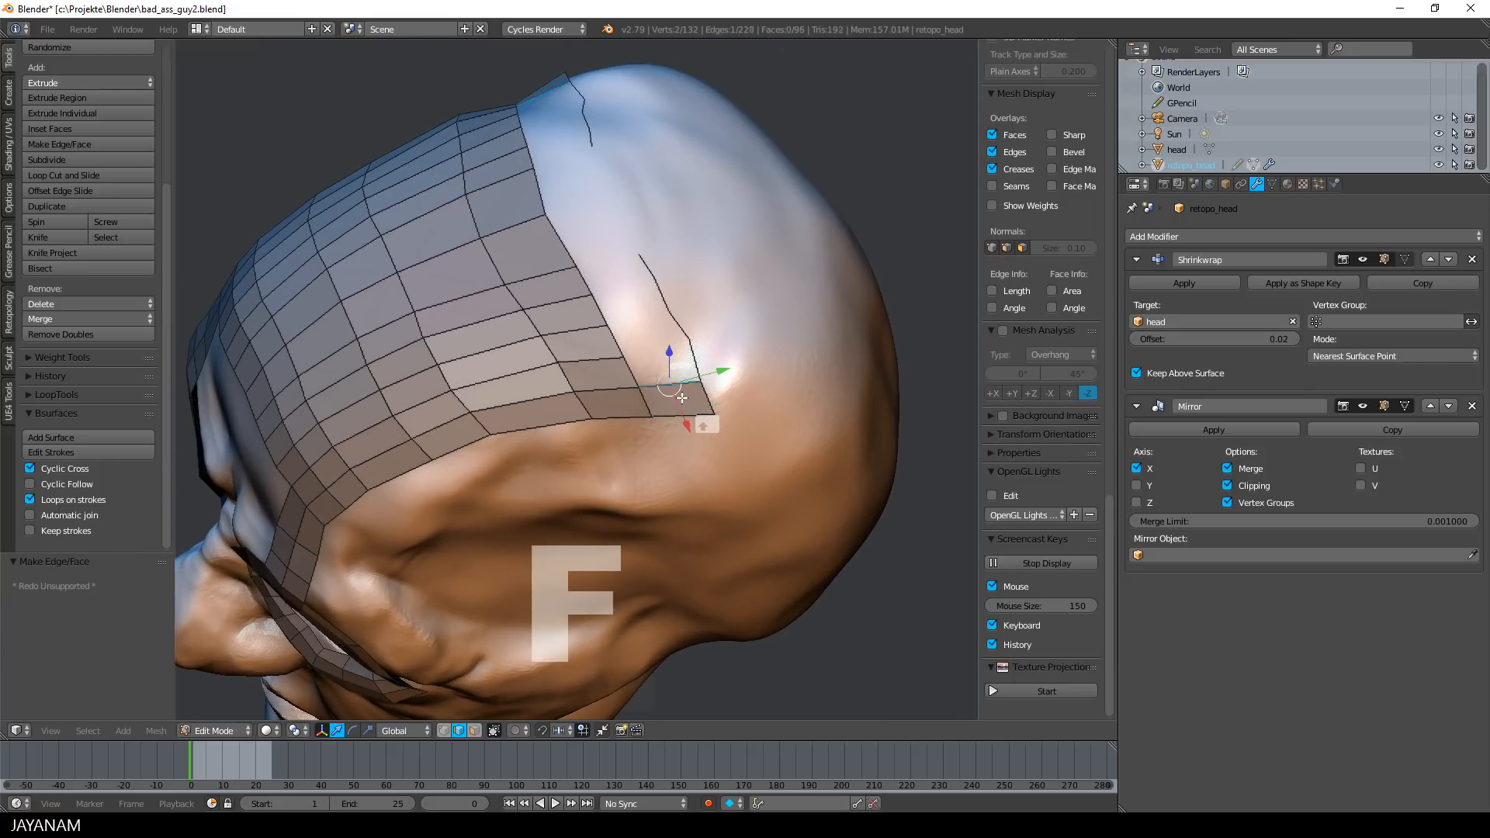
key("f")
key("f")
key("f")
key("f")
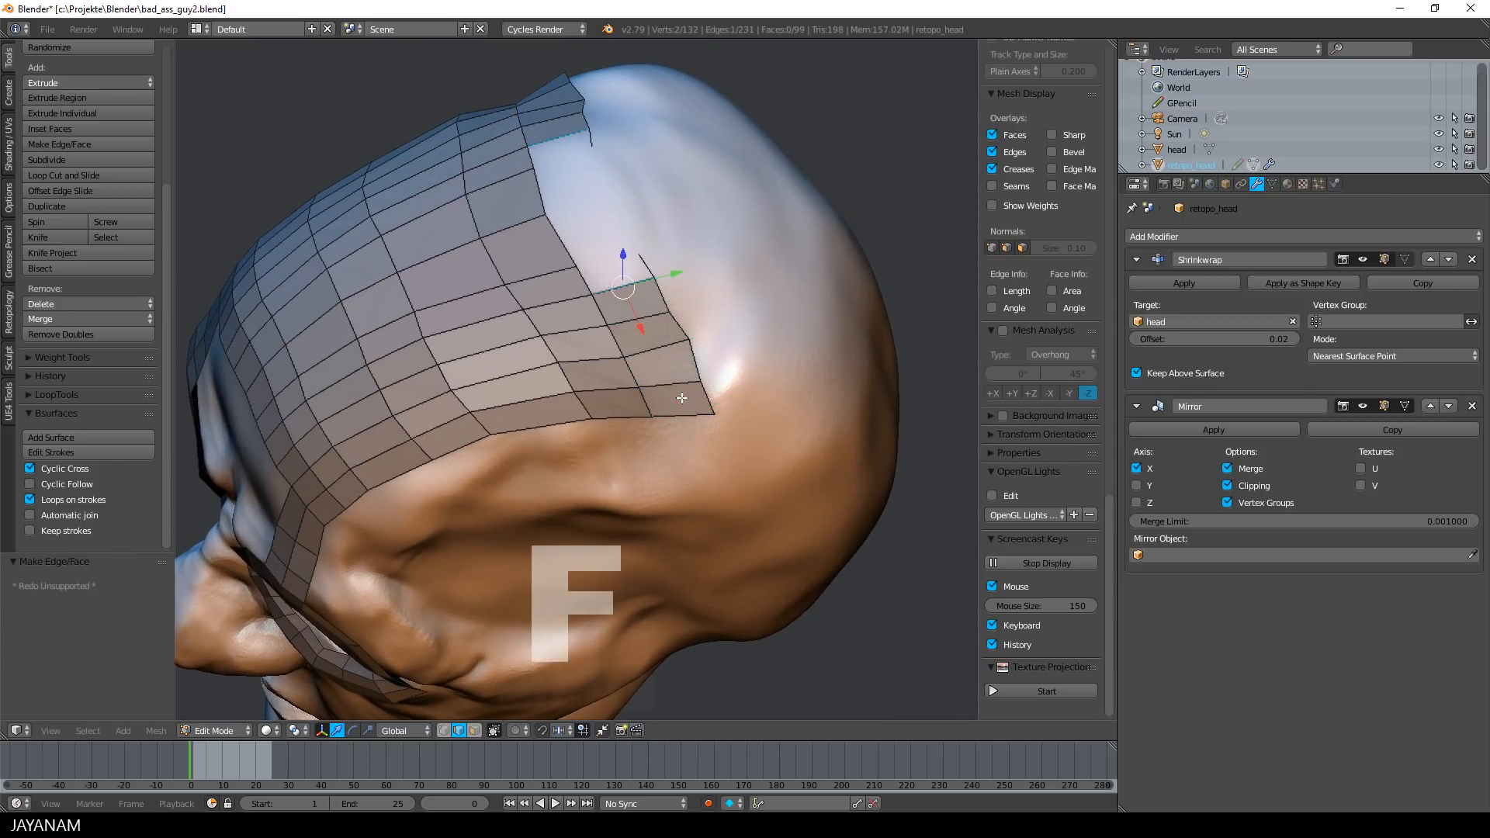
middle_click_drag(676, 403, 684, 416)
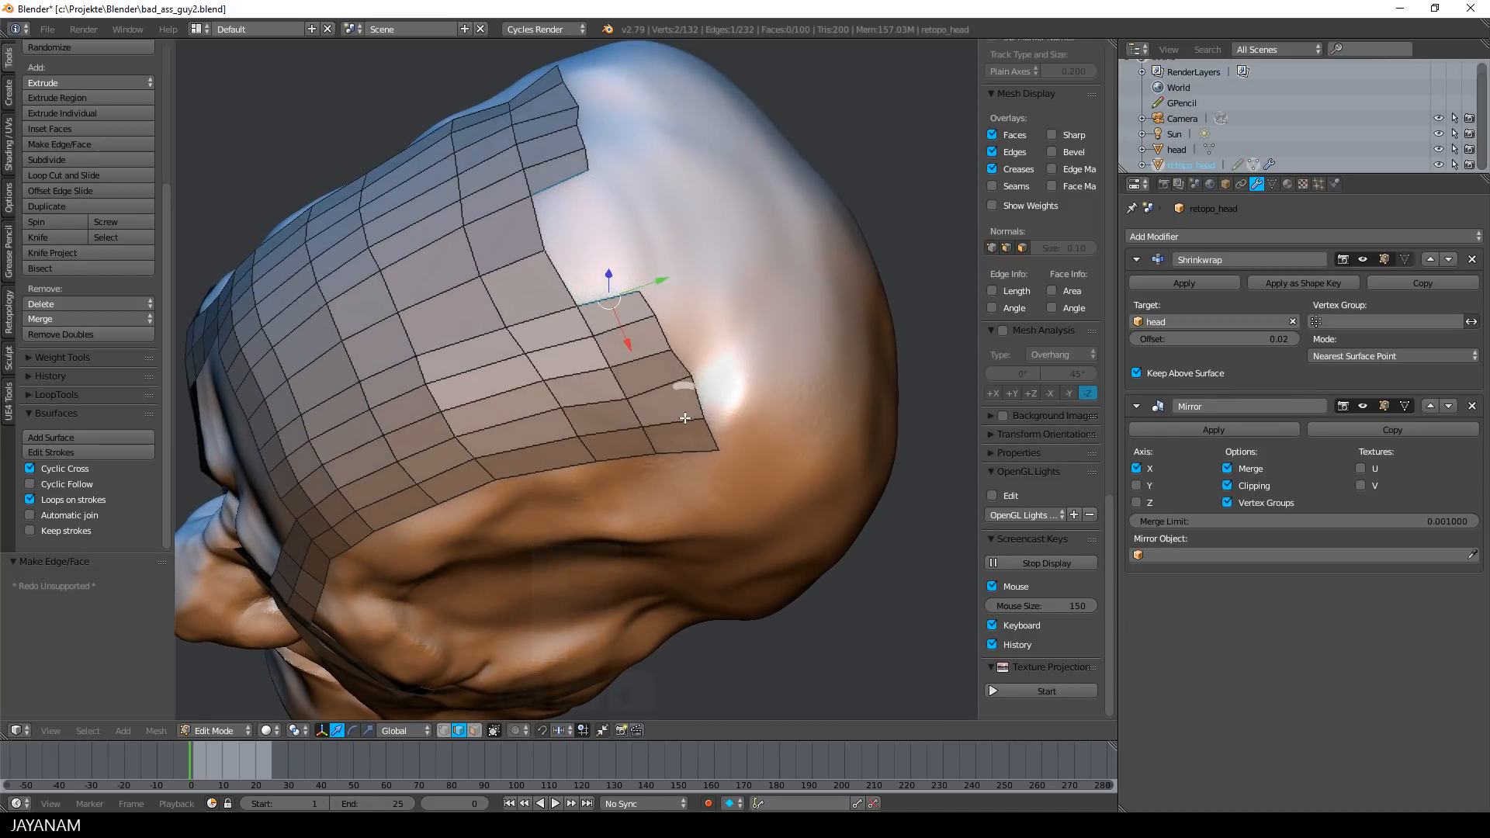
Fill the remaining gap from its corner vertex and move the new vertex by -0.038, 0.013, 0.020 to meet its mirrored counterpart
left_click(443, 731)
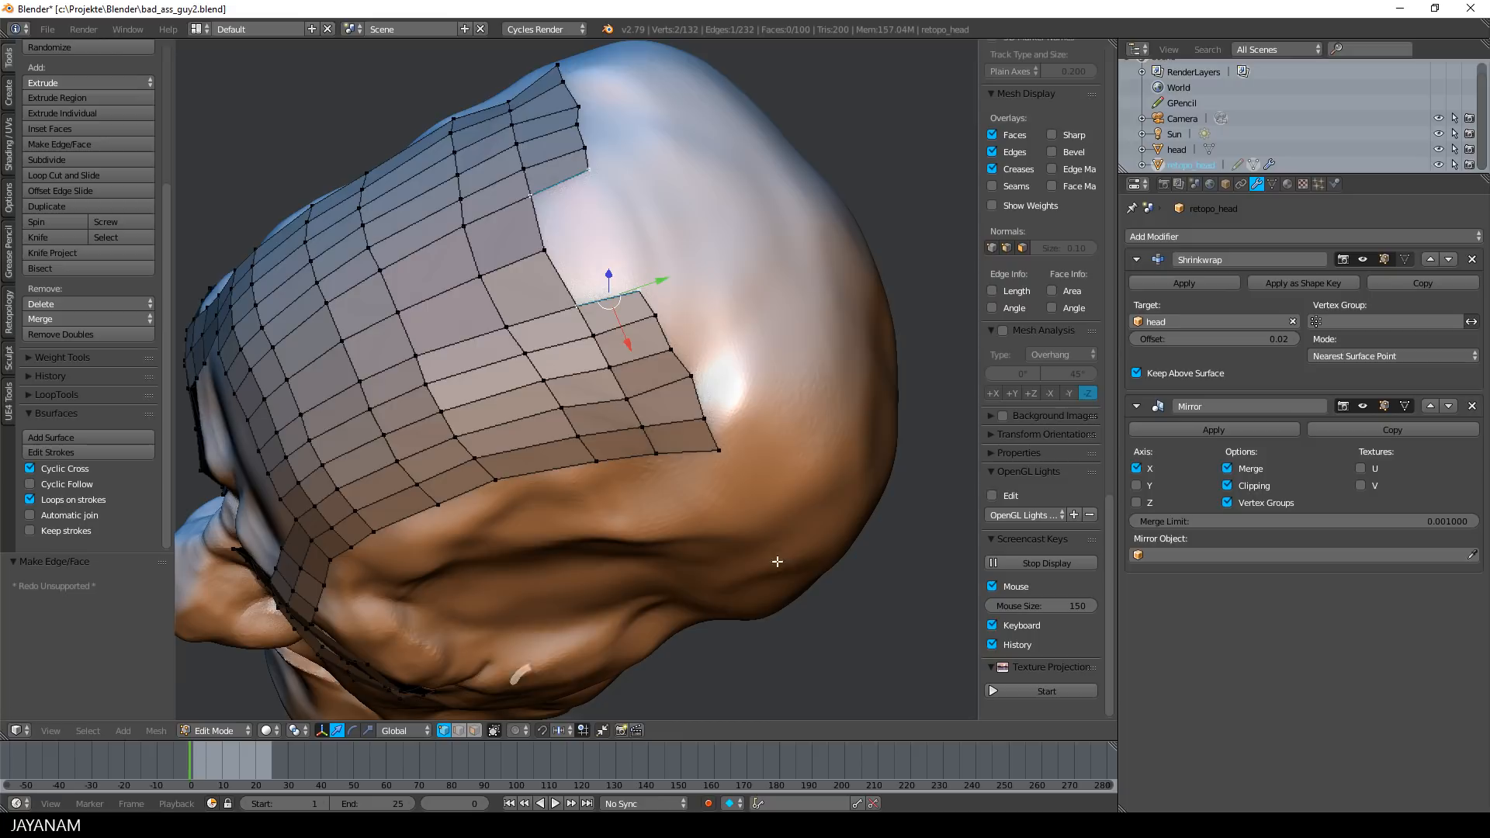
right_click(576, 308)
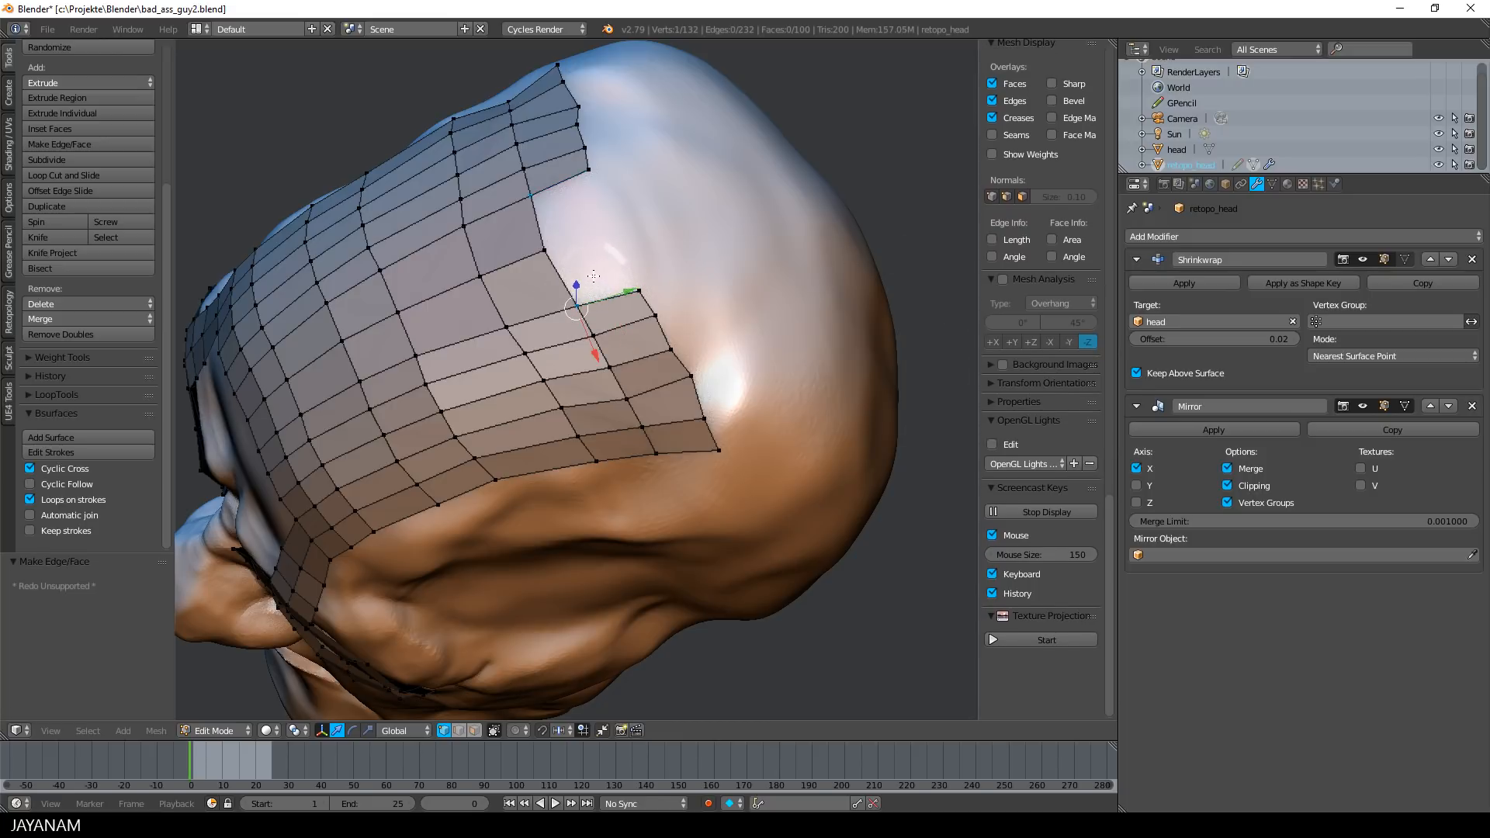
key("f")
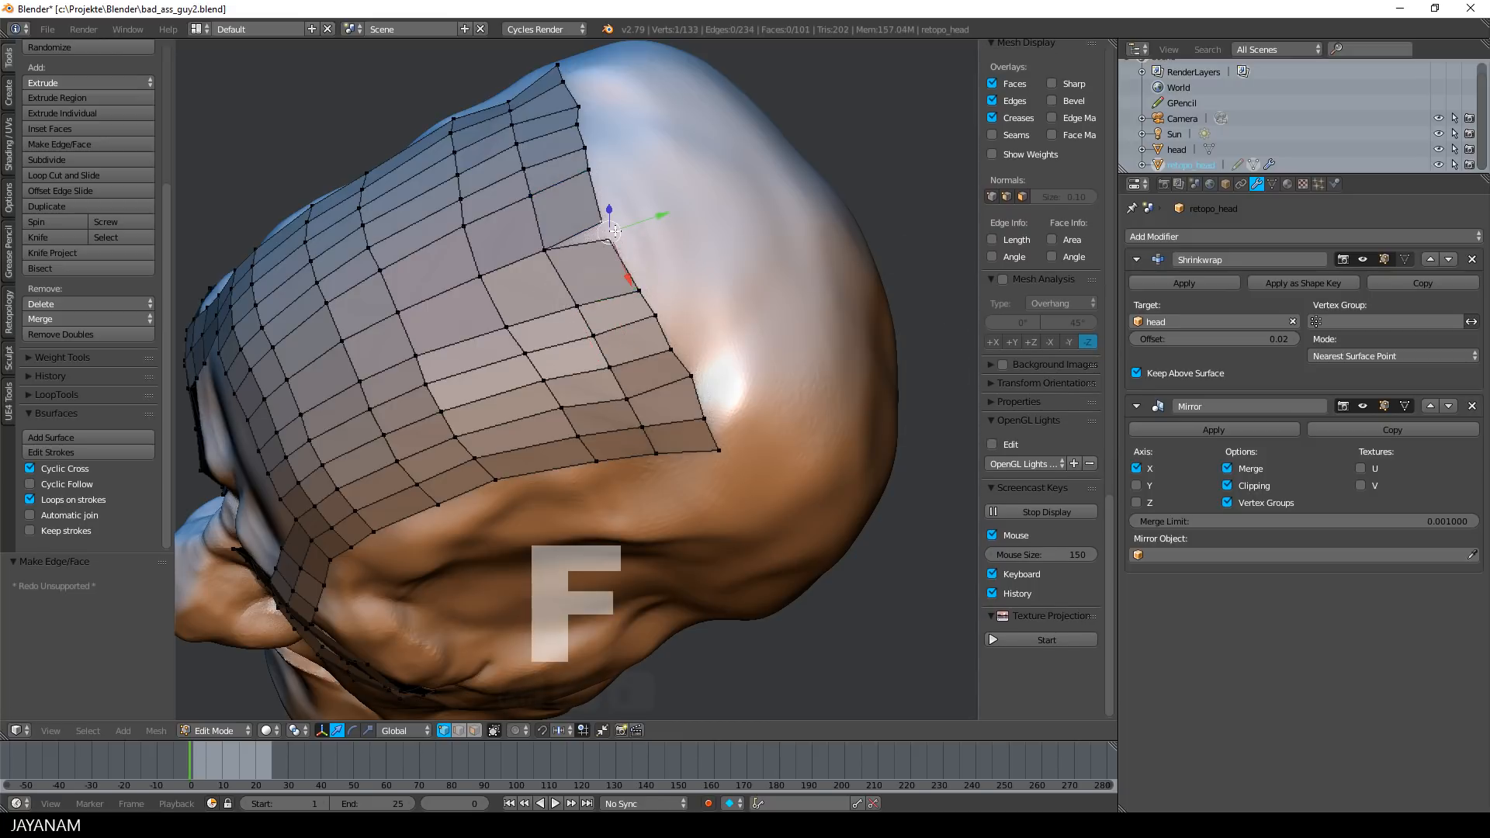
key("g")
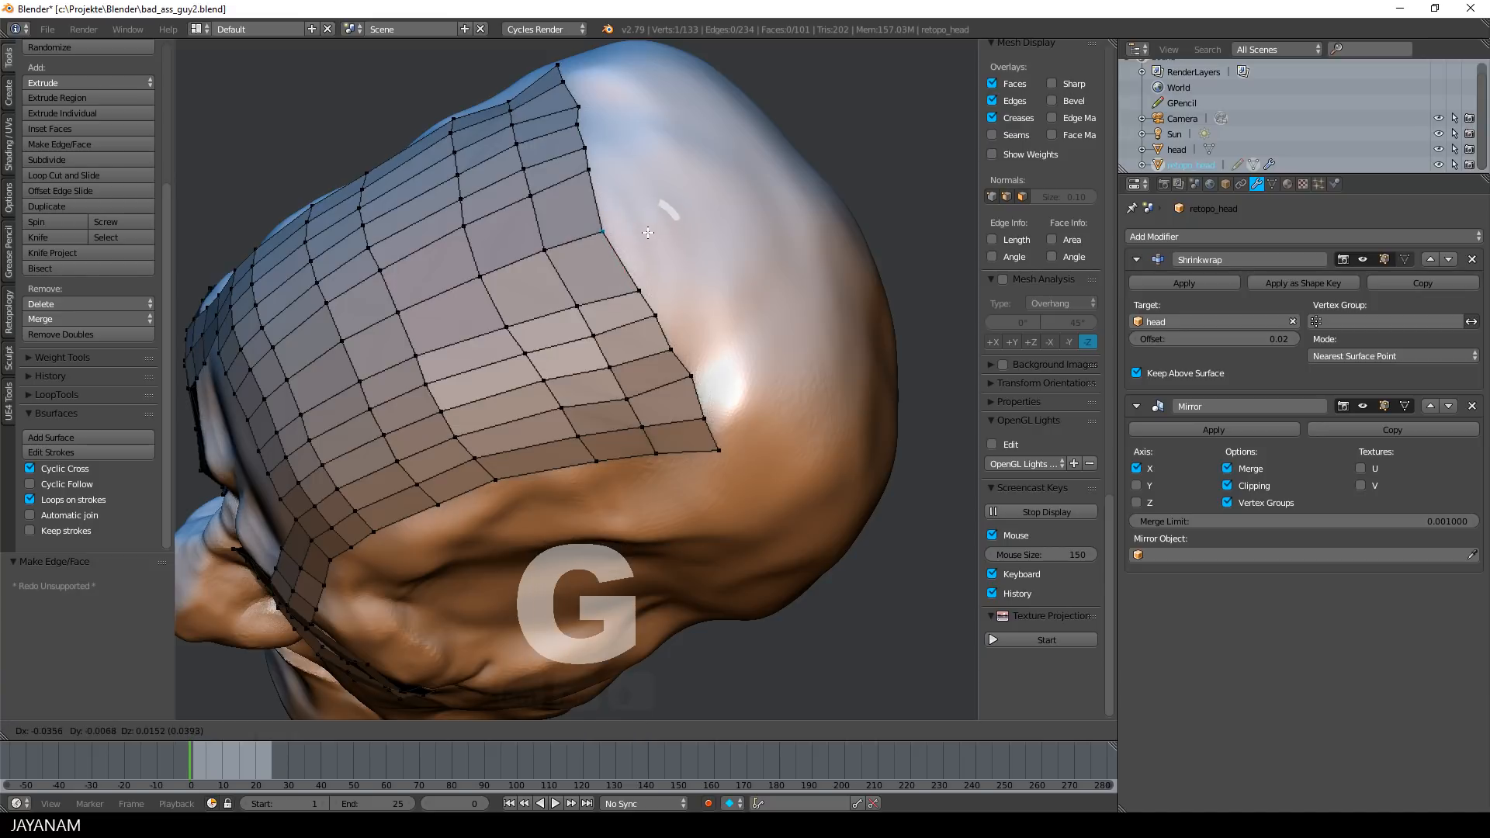
left_click(656, 228)
From the front, select the inner vertex above the eye ring and fill three successive faces up the inner side of the brow strip
middle_click_drag(656, 227, 795, 240)
middle_click_drag(697, 382, 747, 305)
scroll(746, 305, "up", 3)
right_click(689, 336)
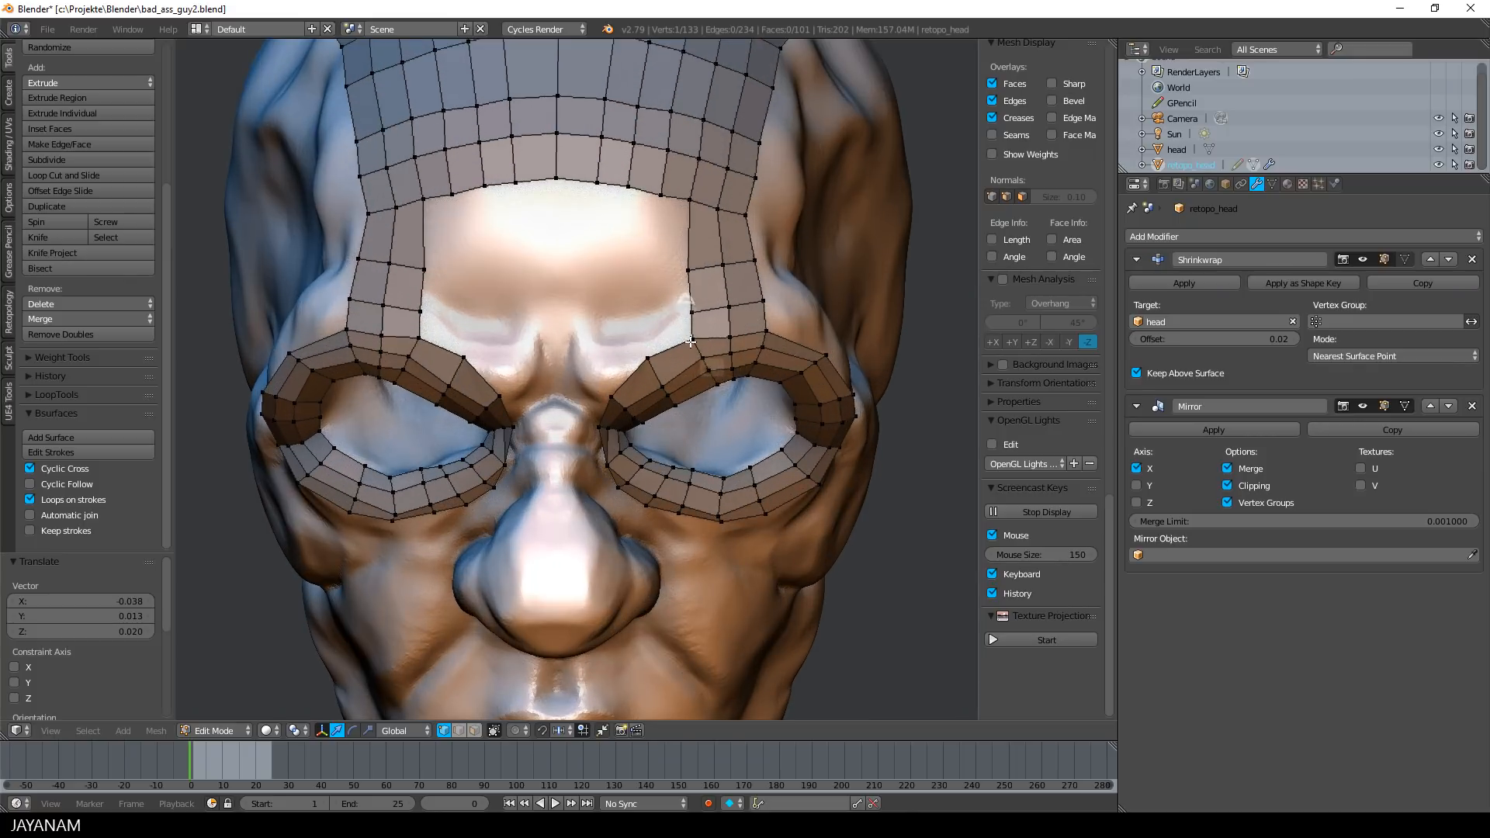
key("f")
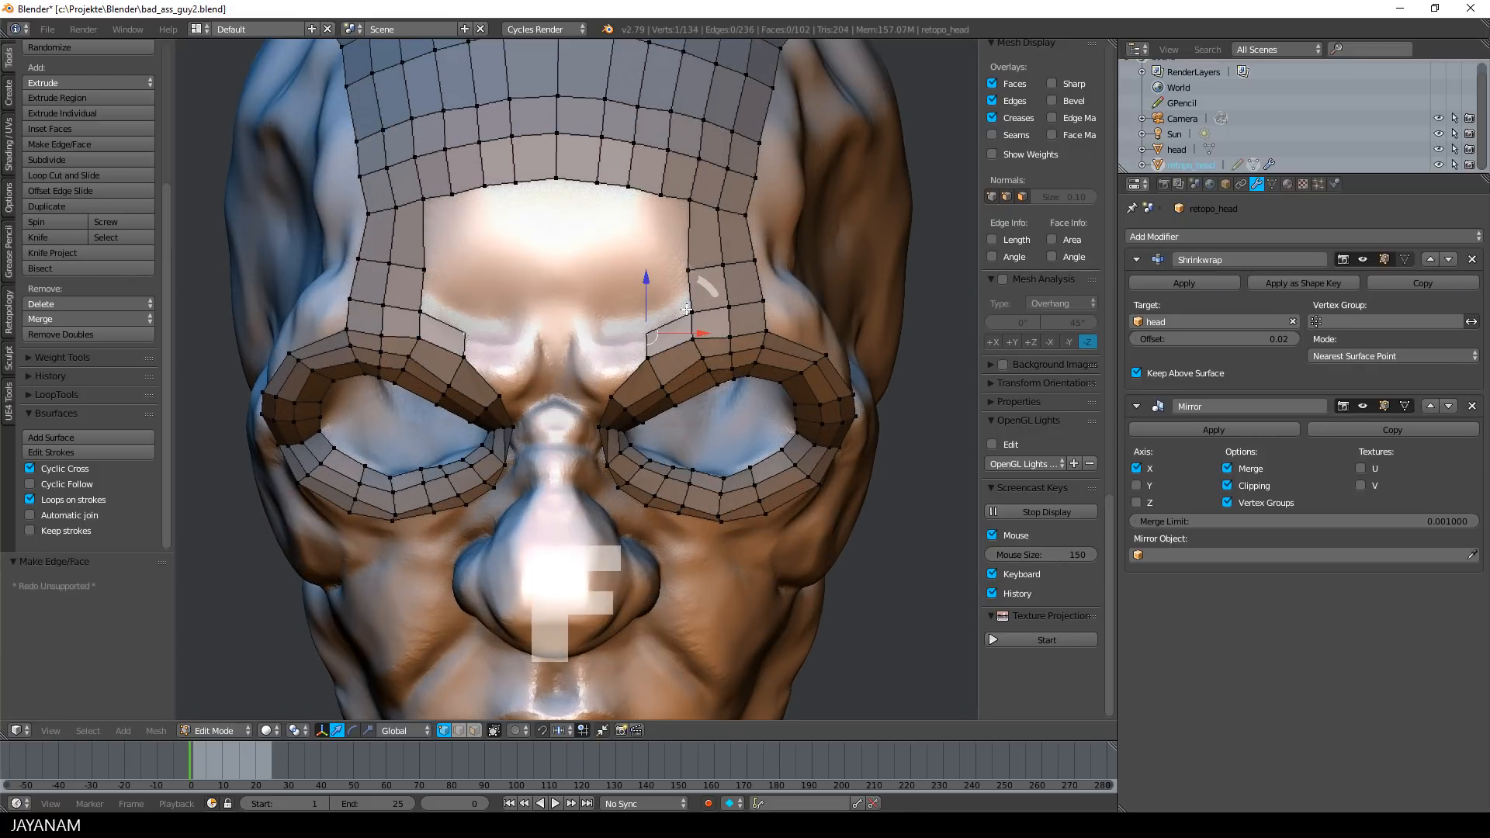
key("f")
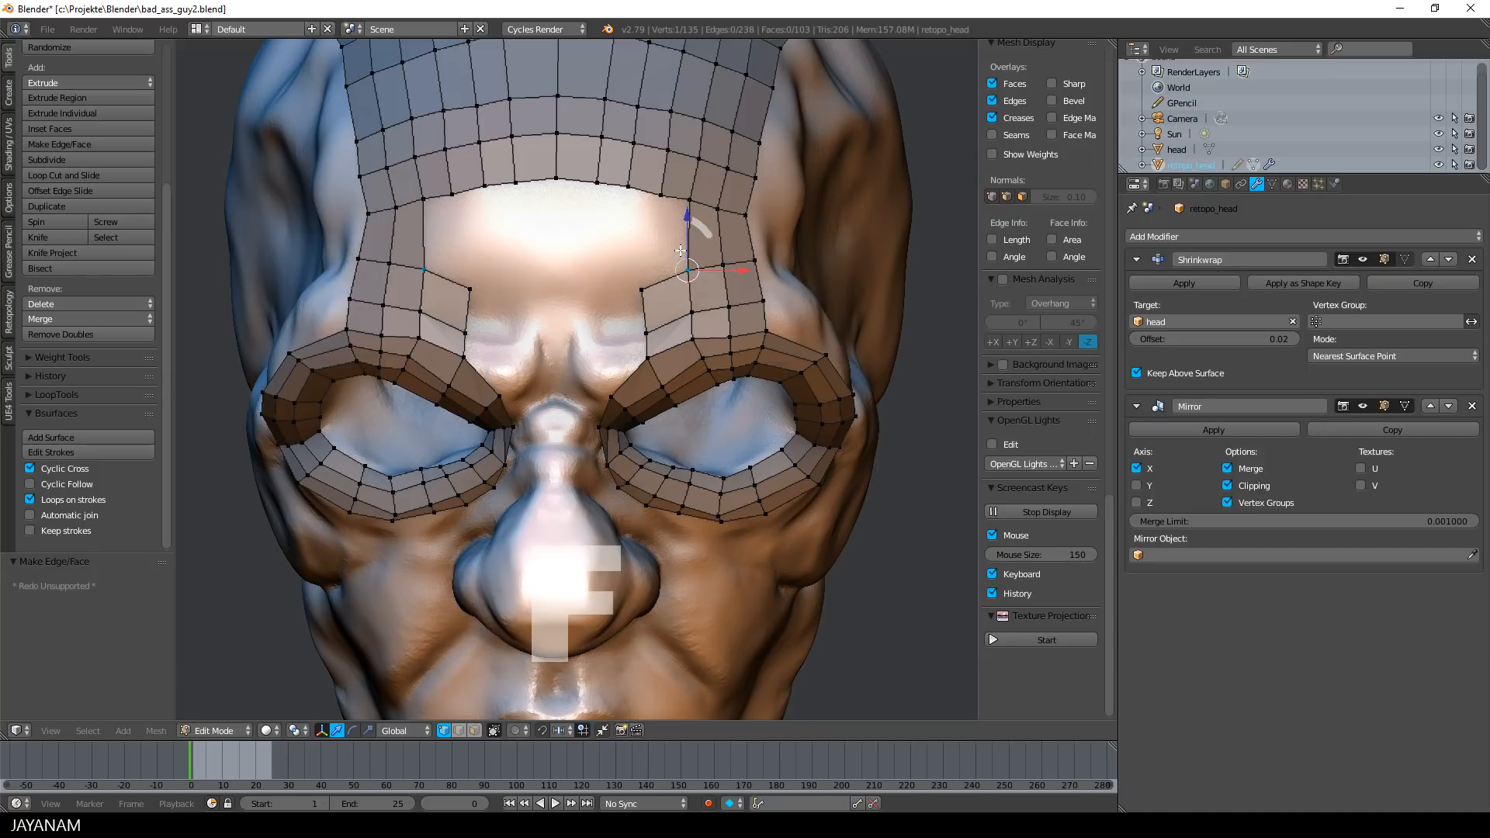
key("f")
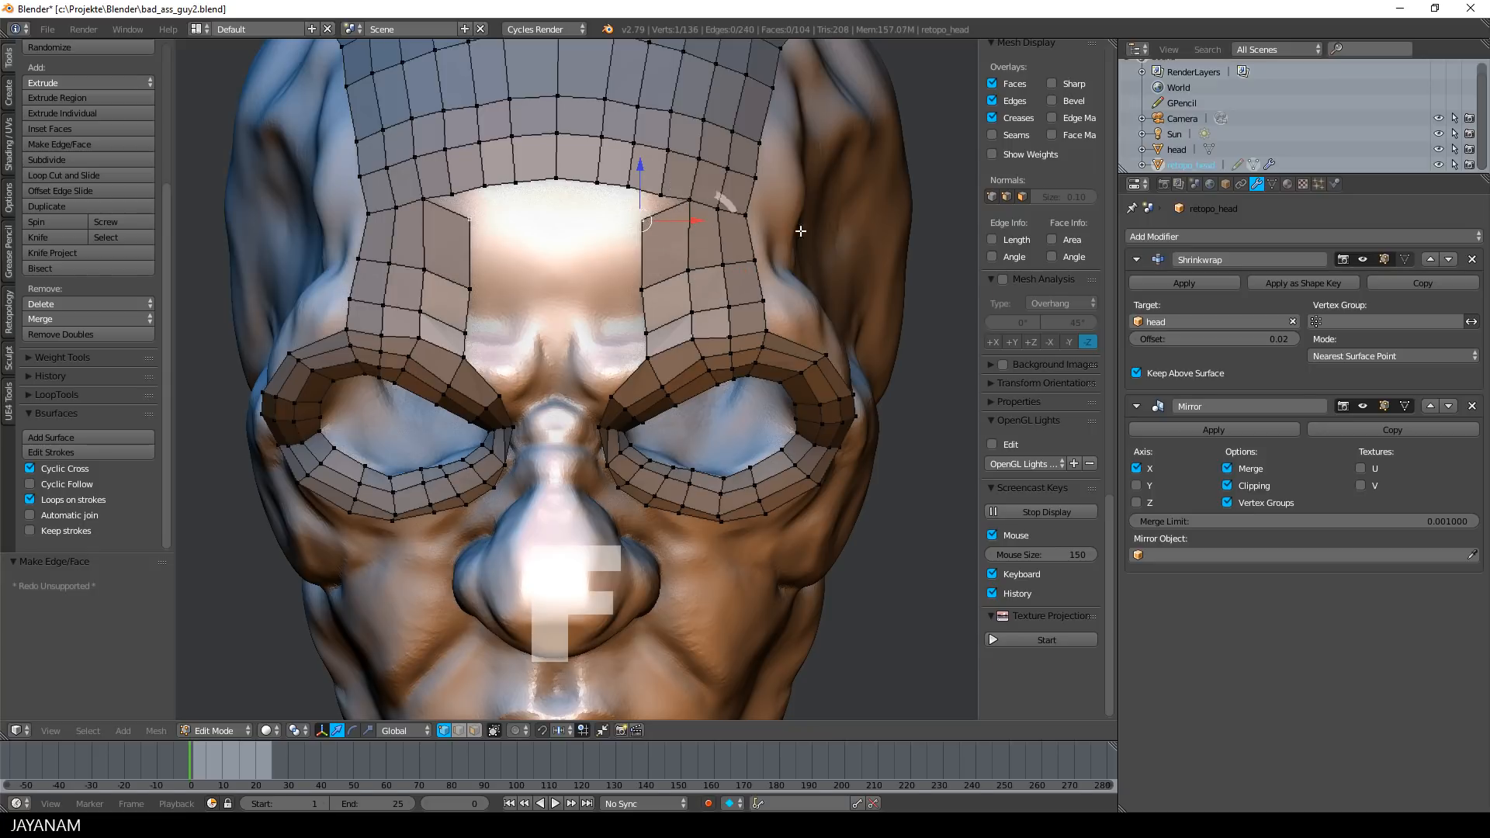
Merge the new face column's top vertex with the adjacent forehead vertex at center, and move the merged vertex by 0.009, 0.005, 0.023
scroll(776, 233, "up", 3)
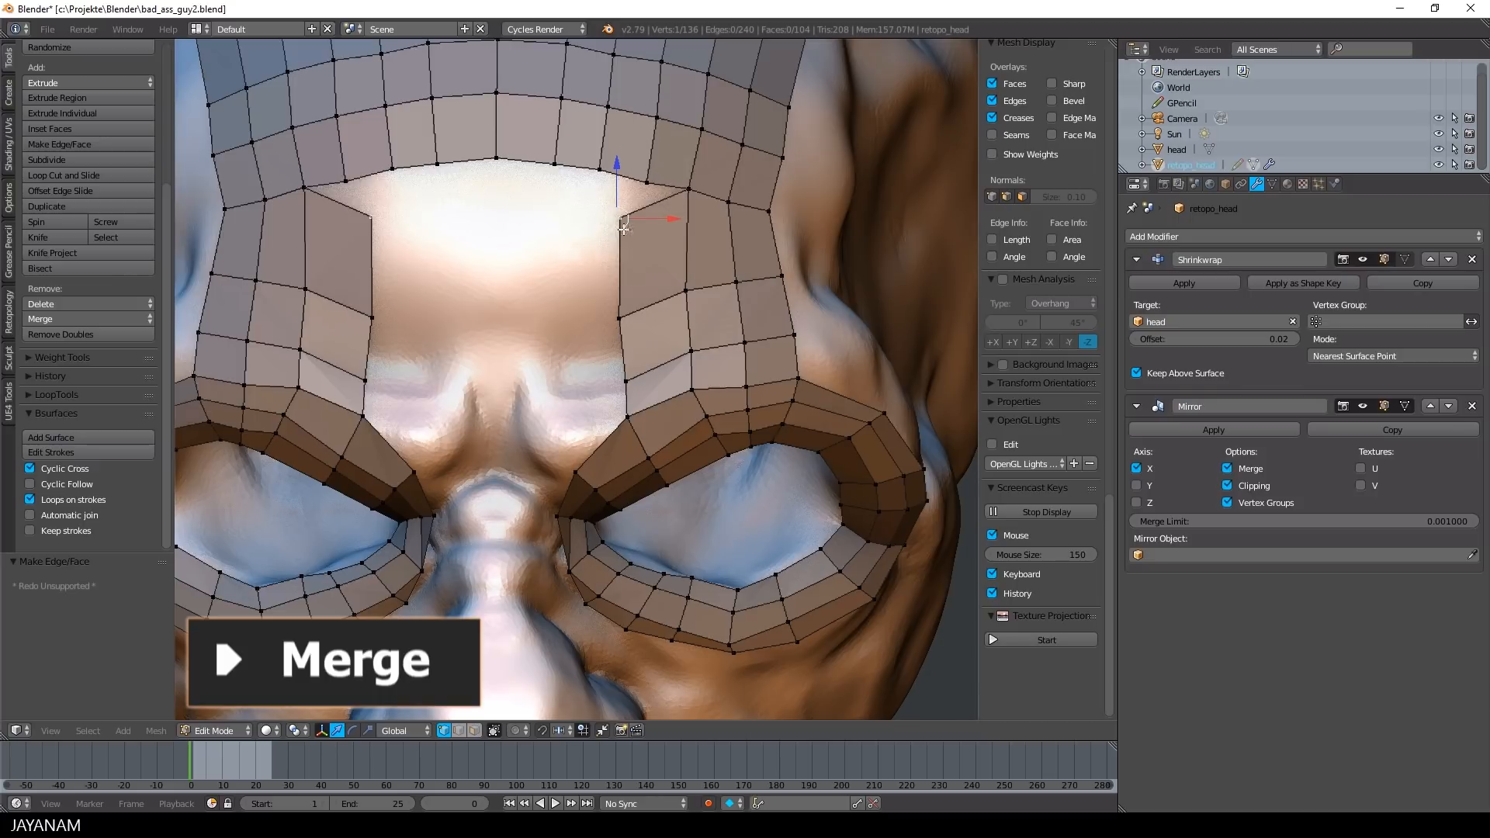
right_click(645, 178, "shift")
key("w")
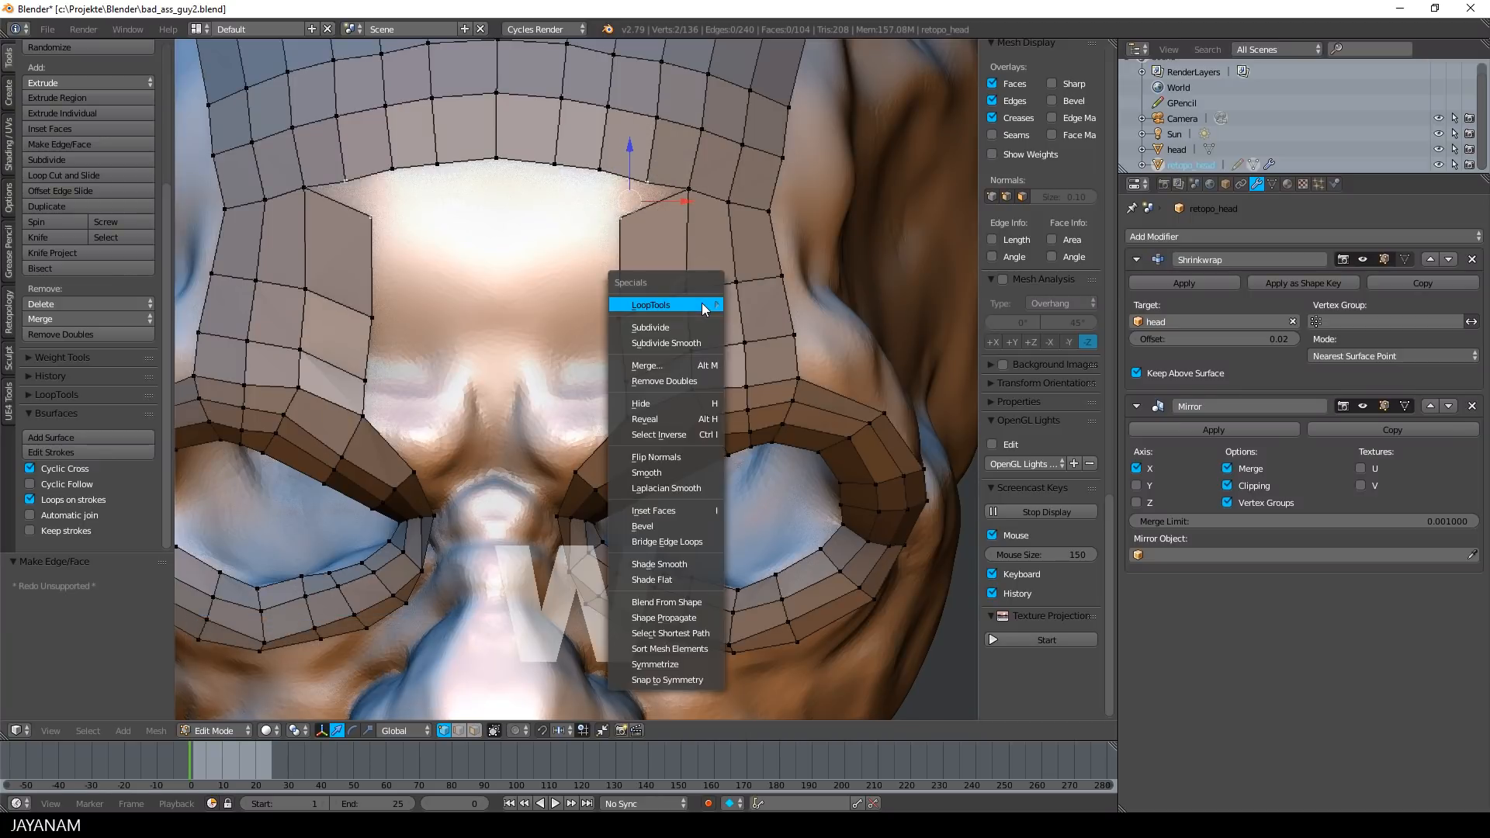
left_click(696, 363)
left_click(695, 365)
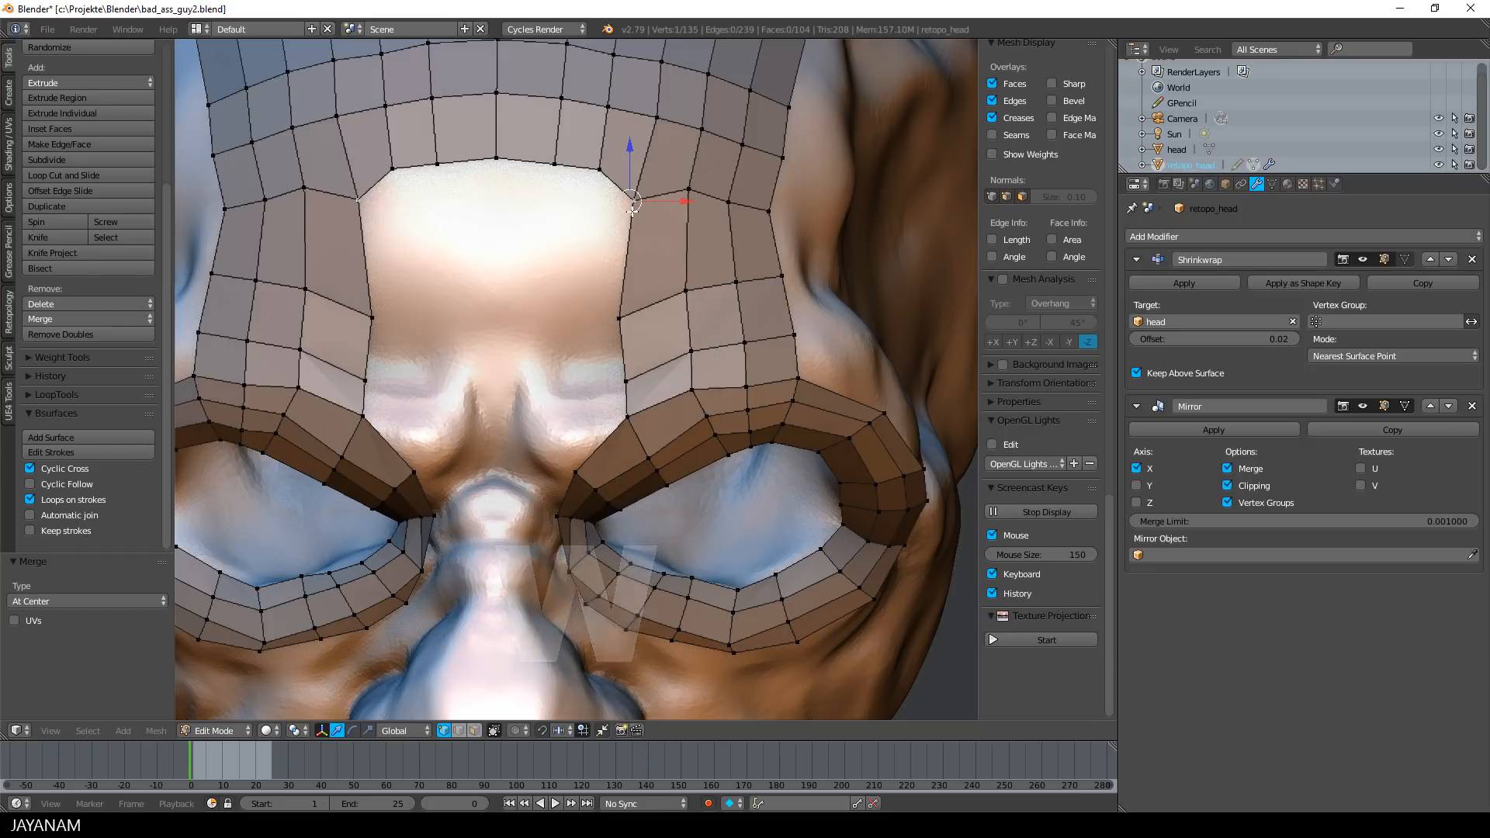
scroll(633, 210, "up", 1)
key("g")
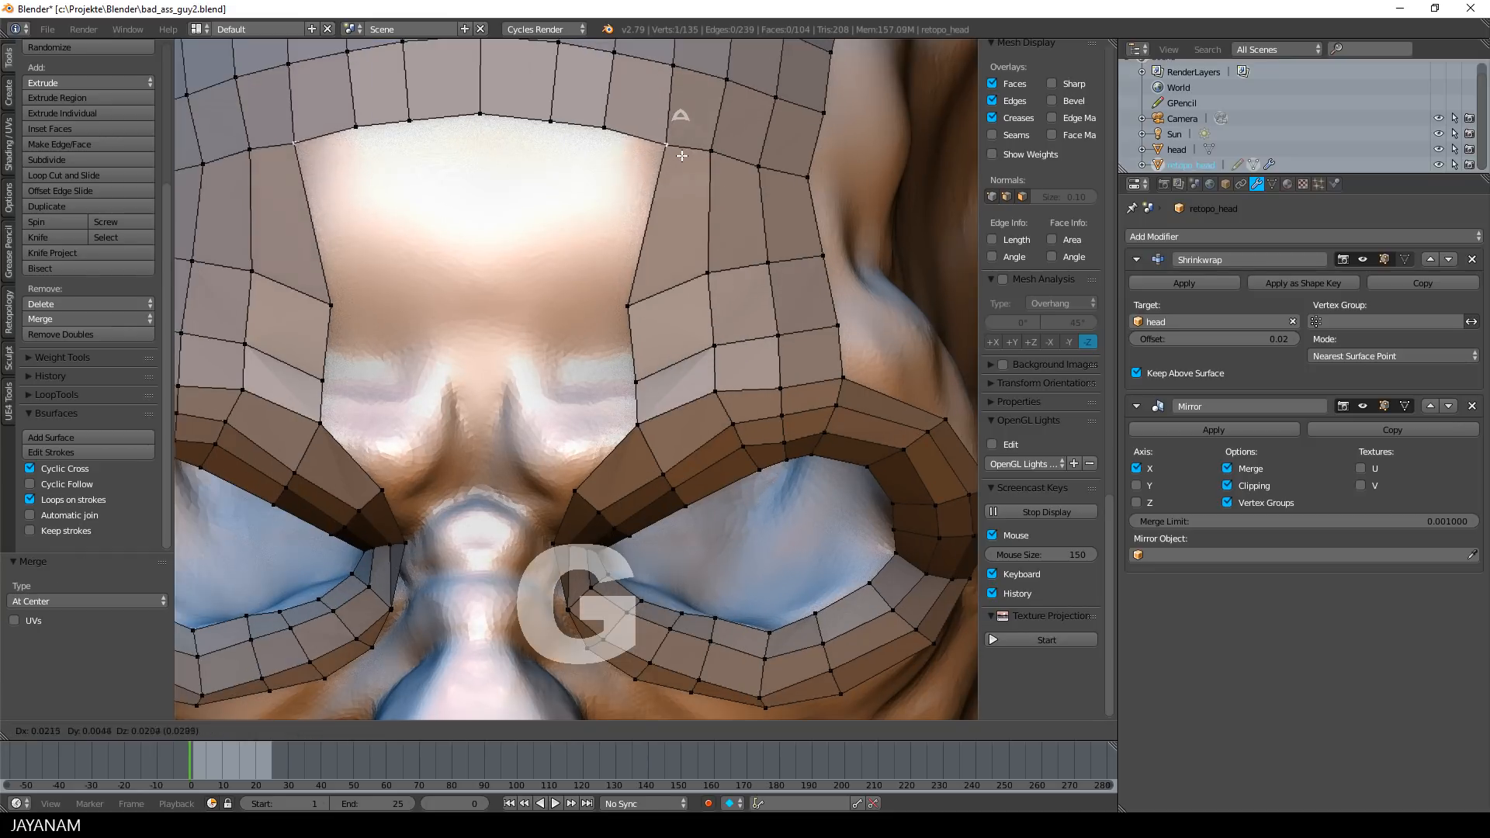
left_click(691, 210)
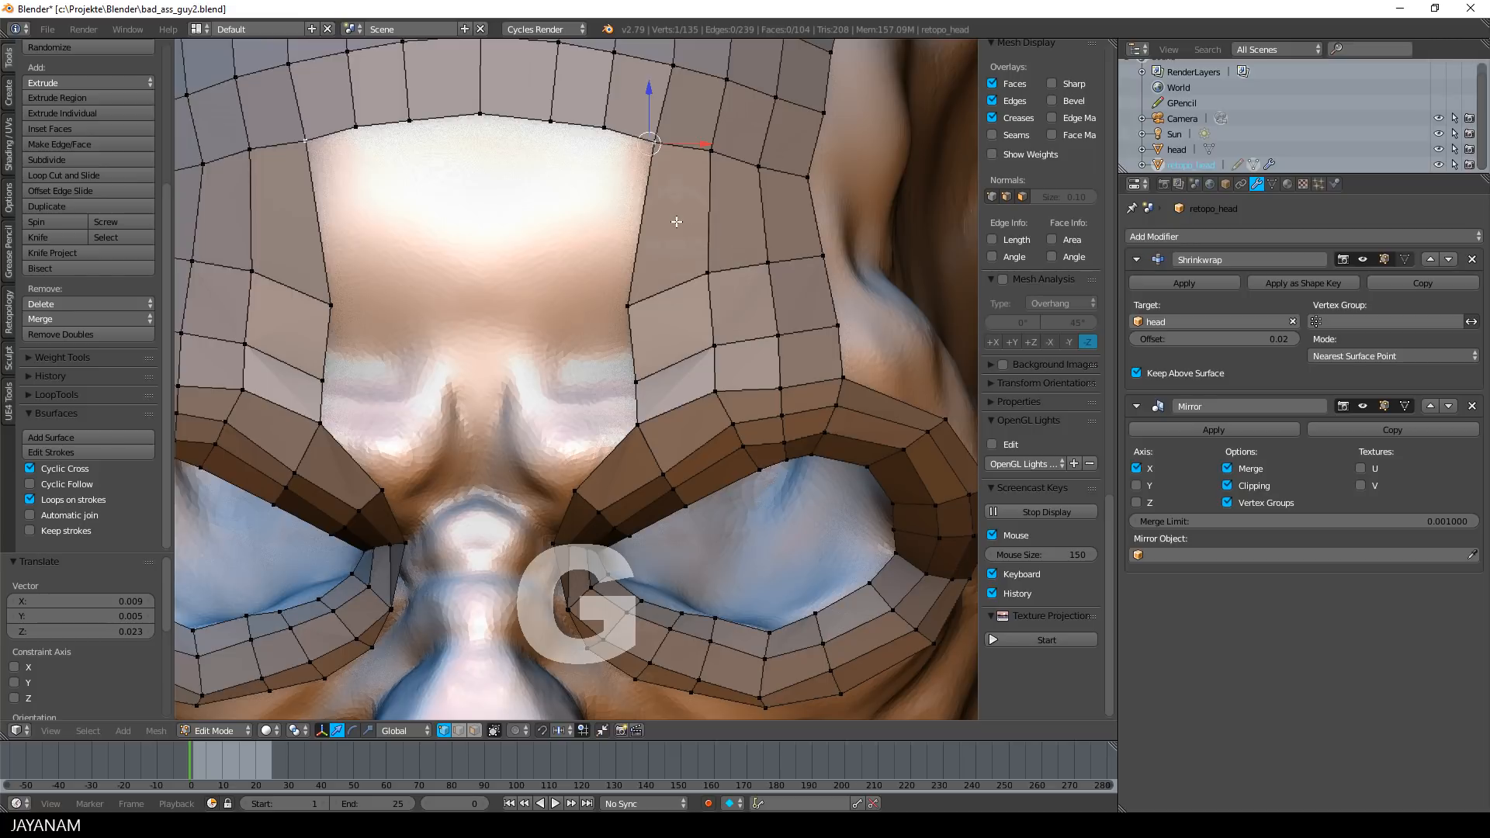
Add one horizontal loop cut across the brow strip and move its inner edge vertex by -0.010, 0.0009, 0.006
key("ctrl+r")
left_click(662, 221)
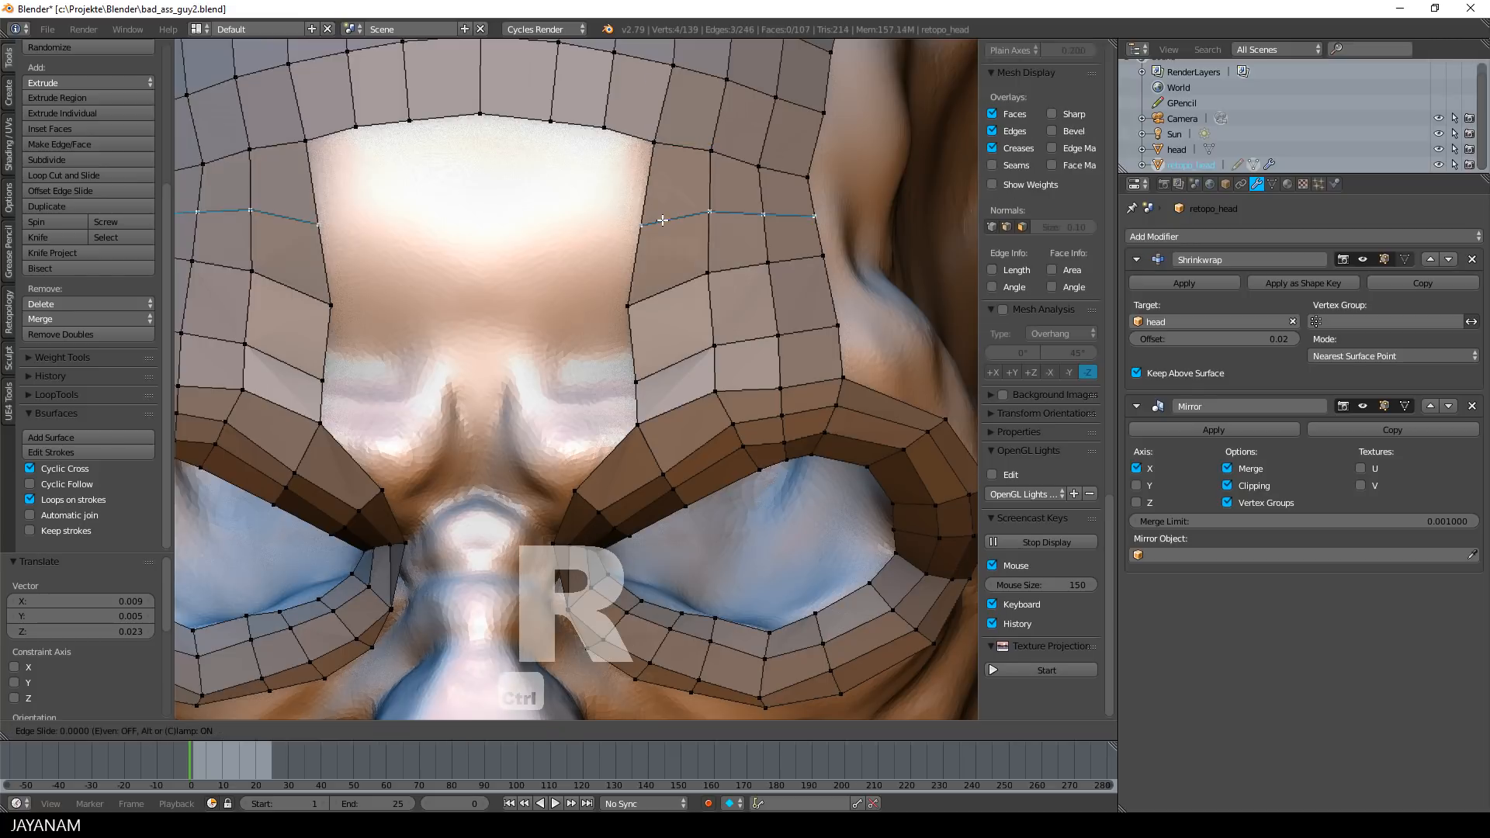
left_click(662, 220)
right_click(642, 226)
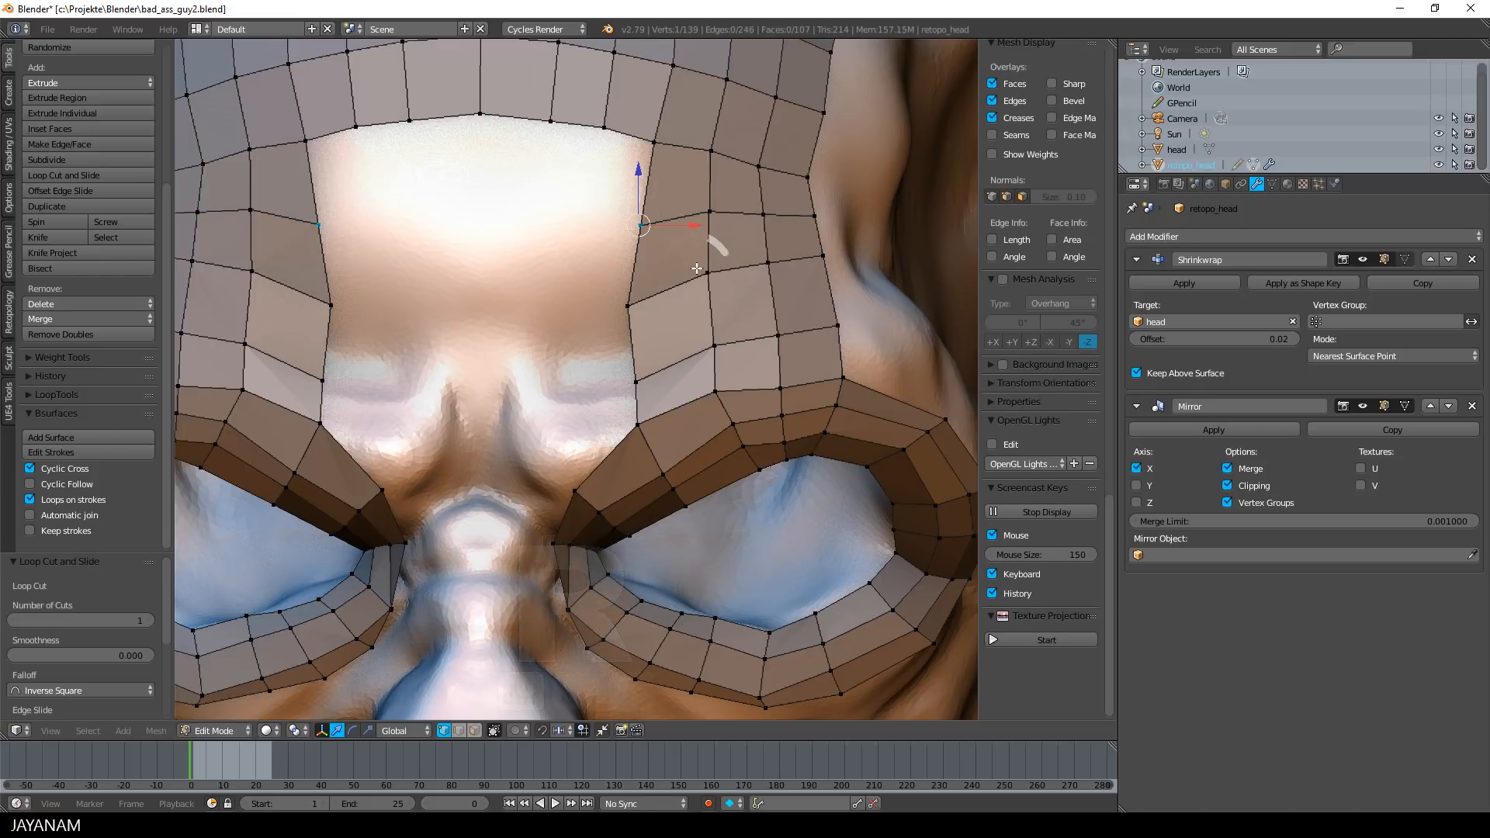
key("g")
left_click(657, 162)
Turn on proportional editing and move a middle brow strip vertex by 0.000394, -0.001, -0.006 with a proportional size of 0.11
middle_click_drag(657, 162, 668, 309)
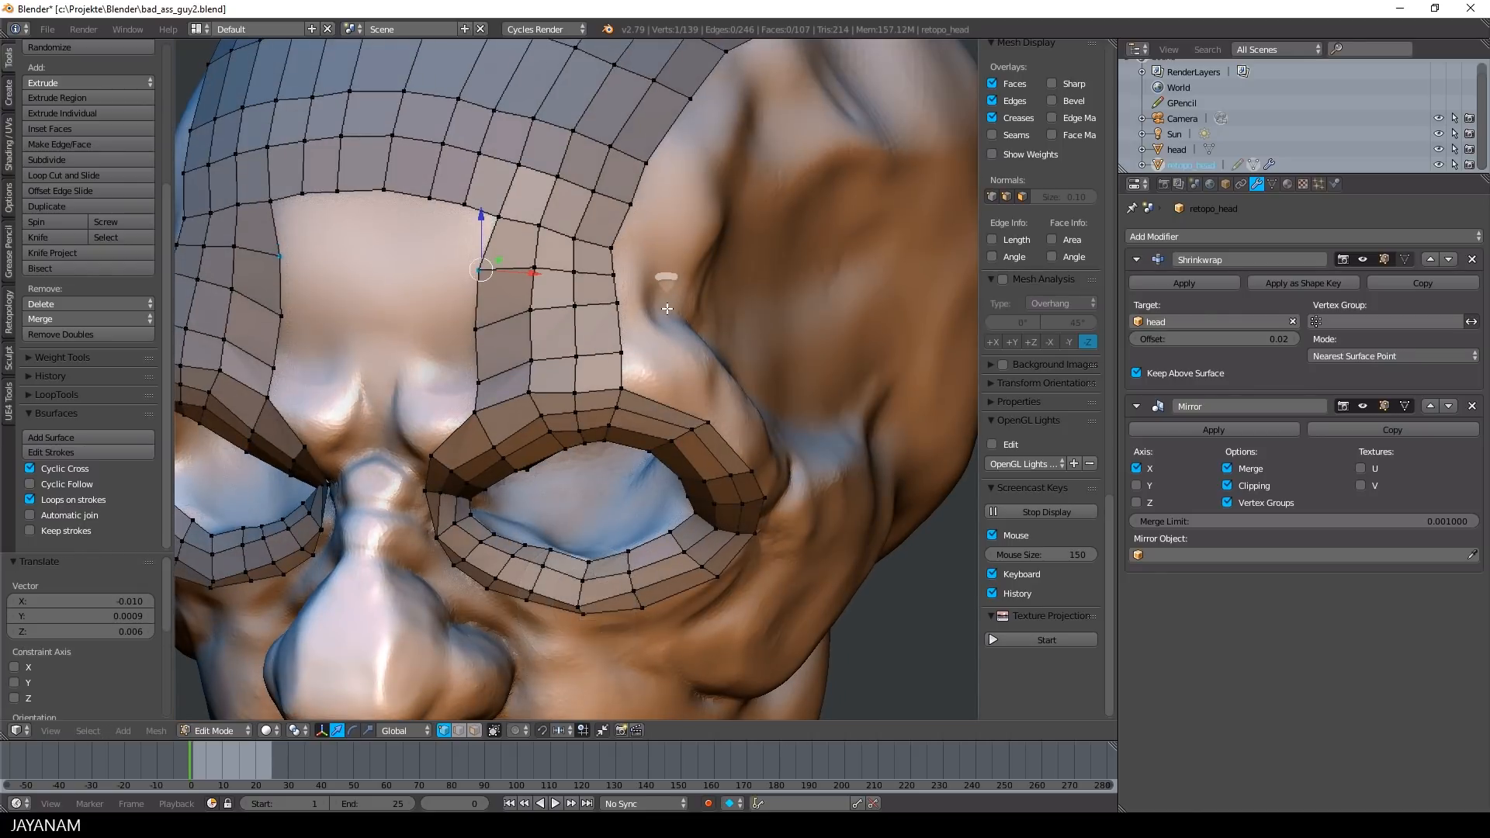
right_click(548, 315)
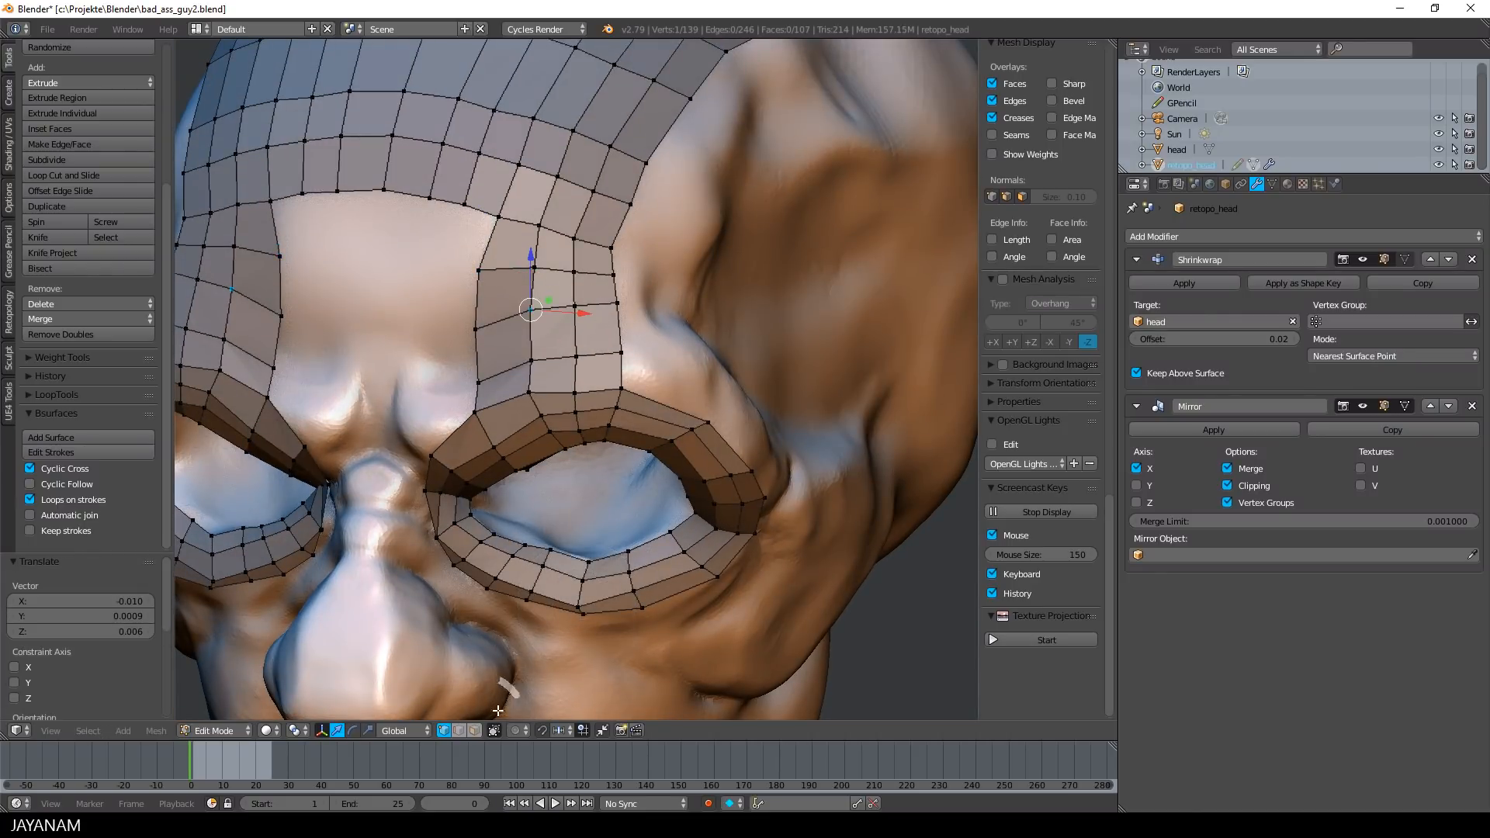
left_click(520, 732)
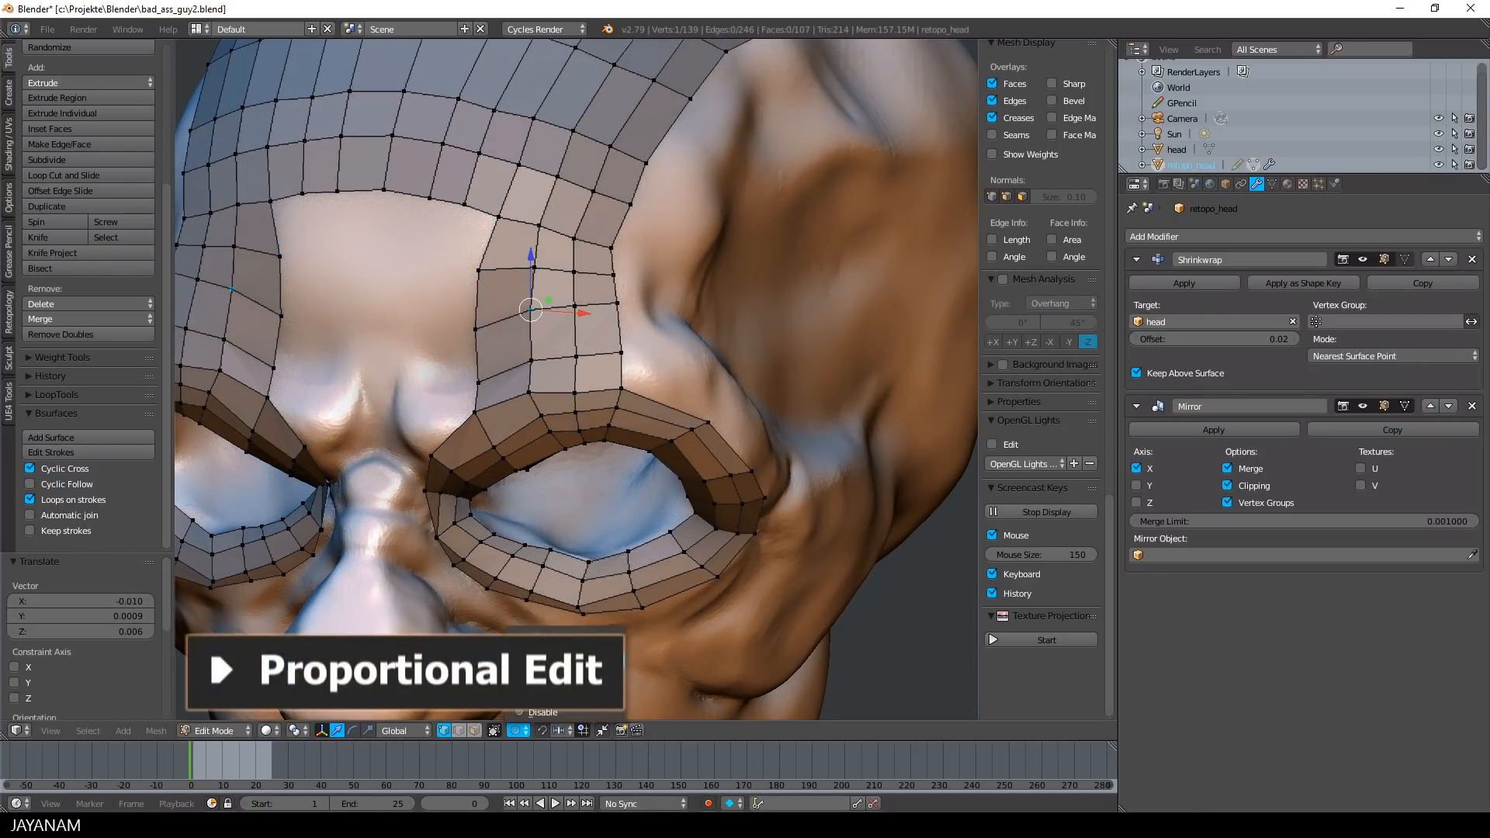
left_click(538, 666)
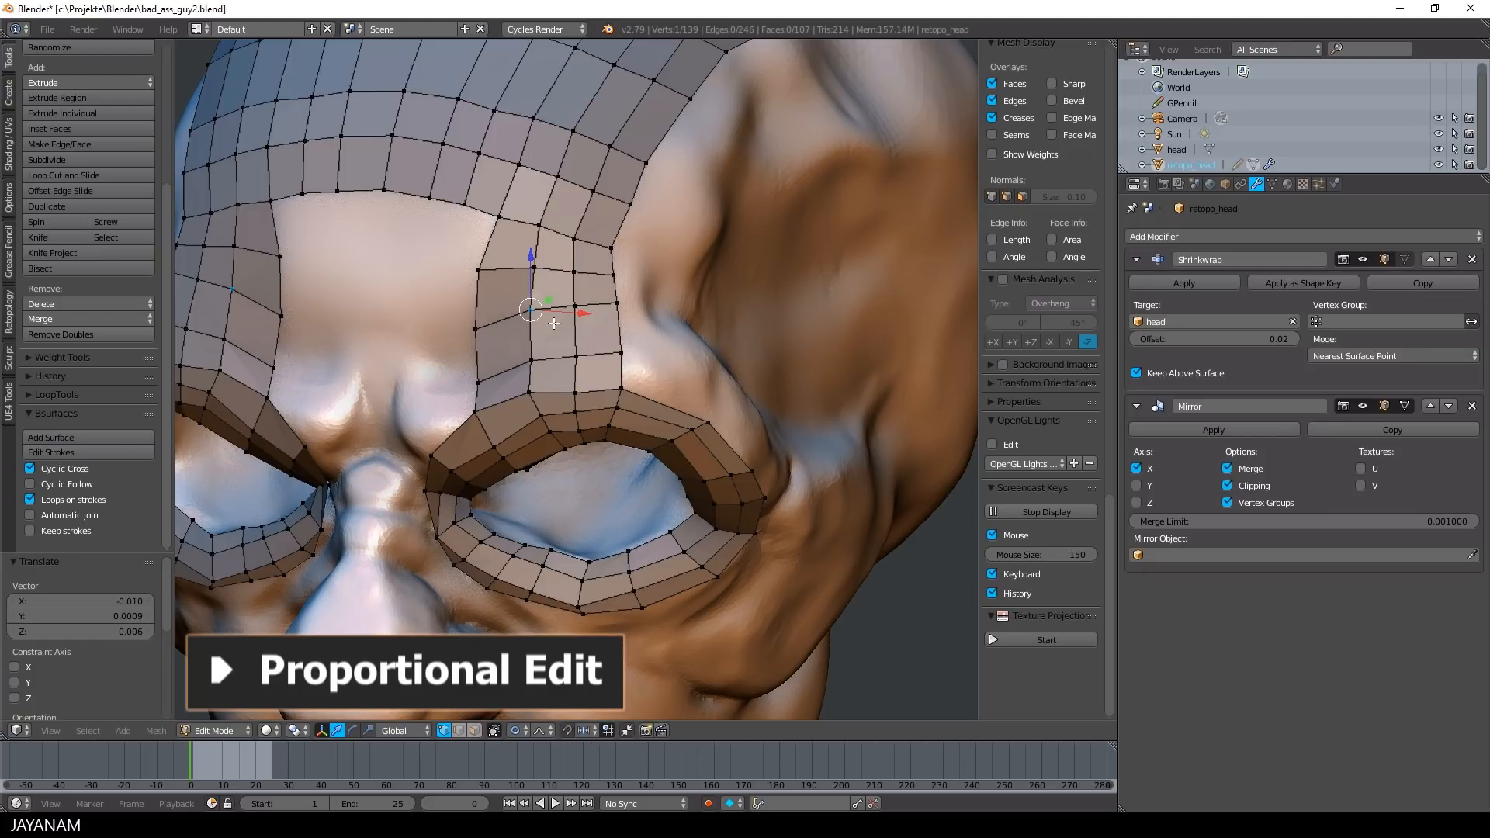
key("g")
scroll(554, 323, "up", 5)
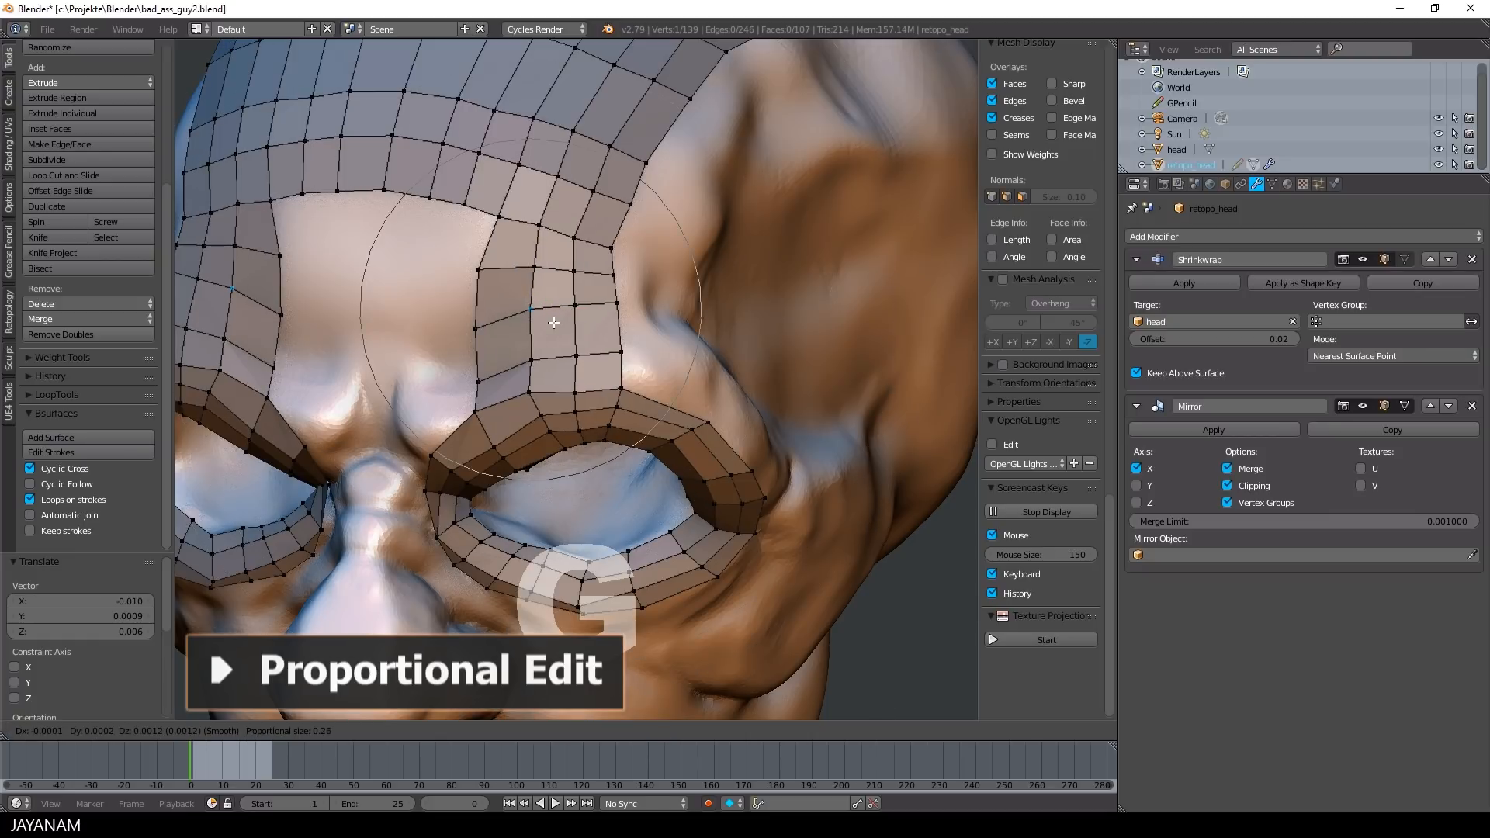
scroll(553, 325, "up", 3)
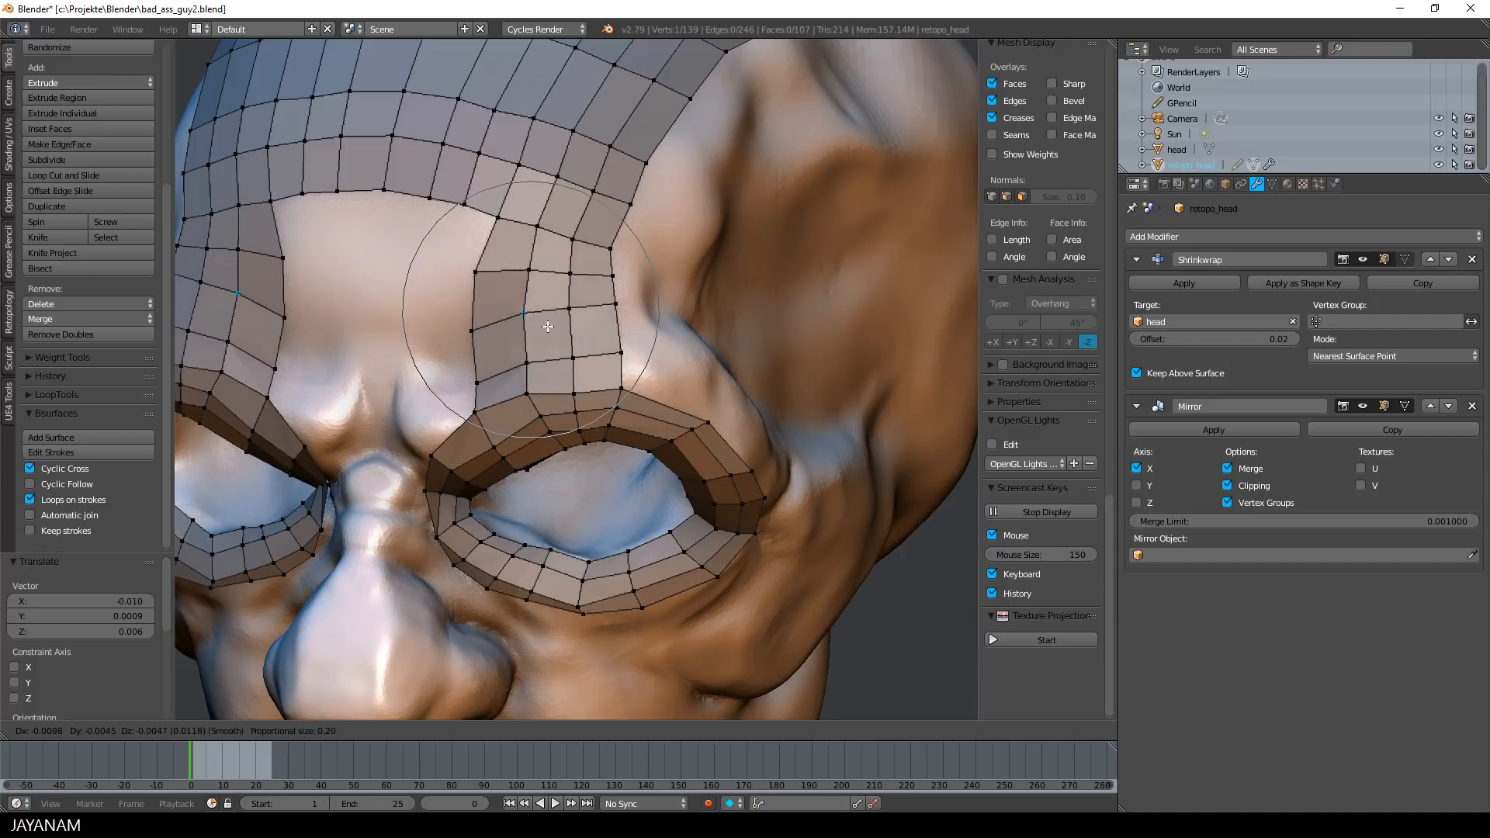
scroll(543, 327, "up", 6)
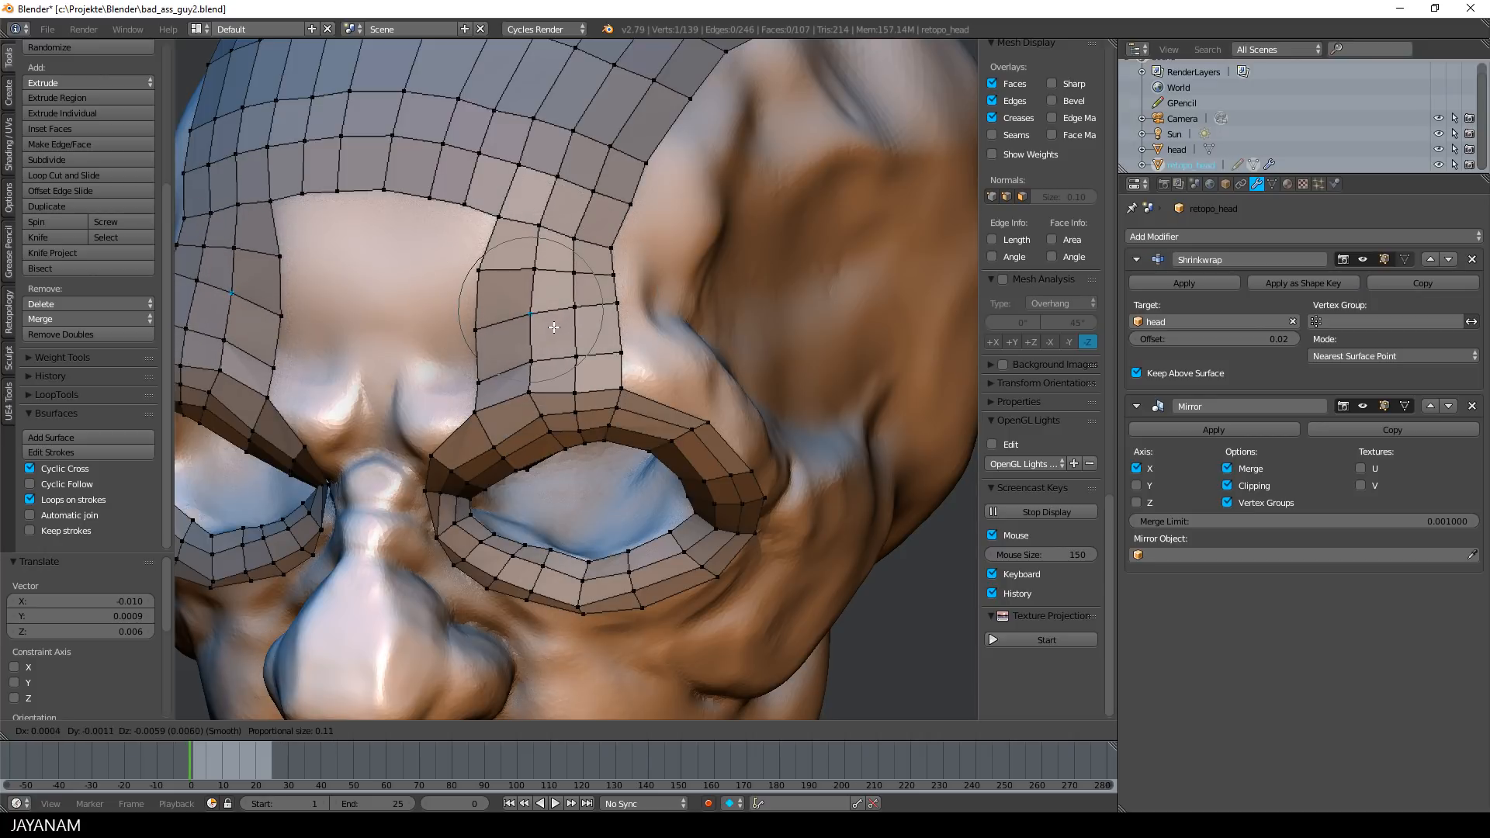
left_click(554, 327)
Proportionally move the brow strip's top inner corner vertex by -0.007, -0.001, 0.006 at size 0.11, and adjust a forehead vertex above it
right_click(496, 217)
key("g")
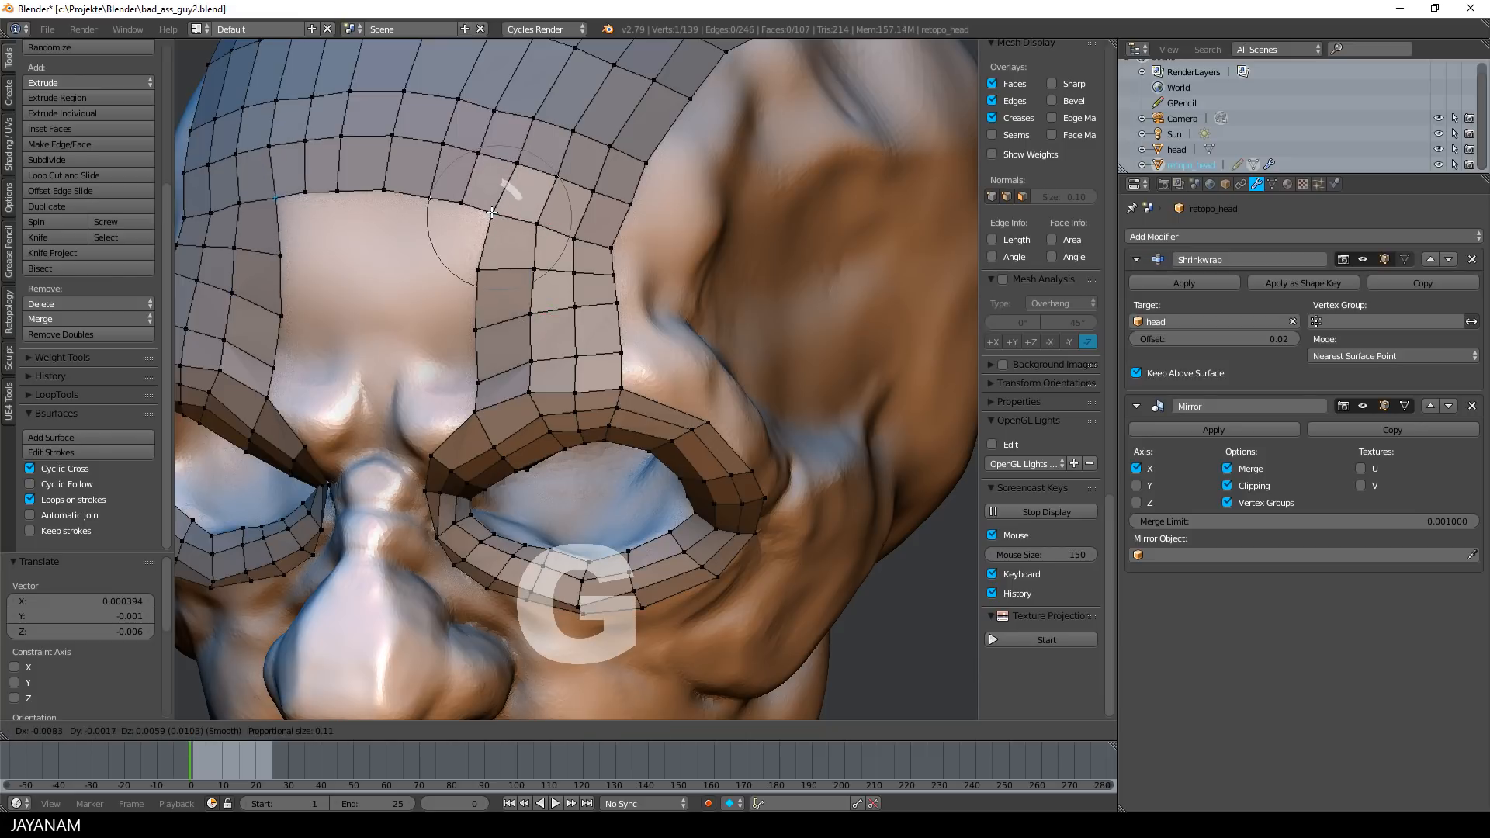
left_click(492, 212)
right_click(535, 120)
key("g")
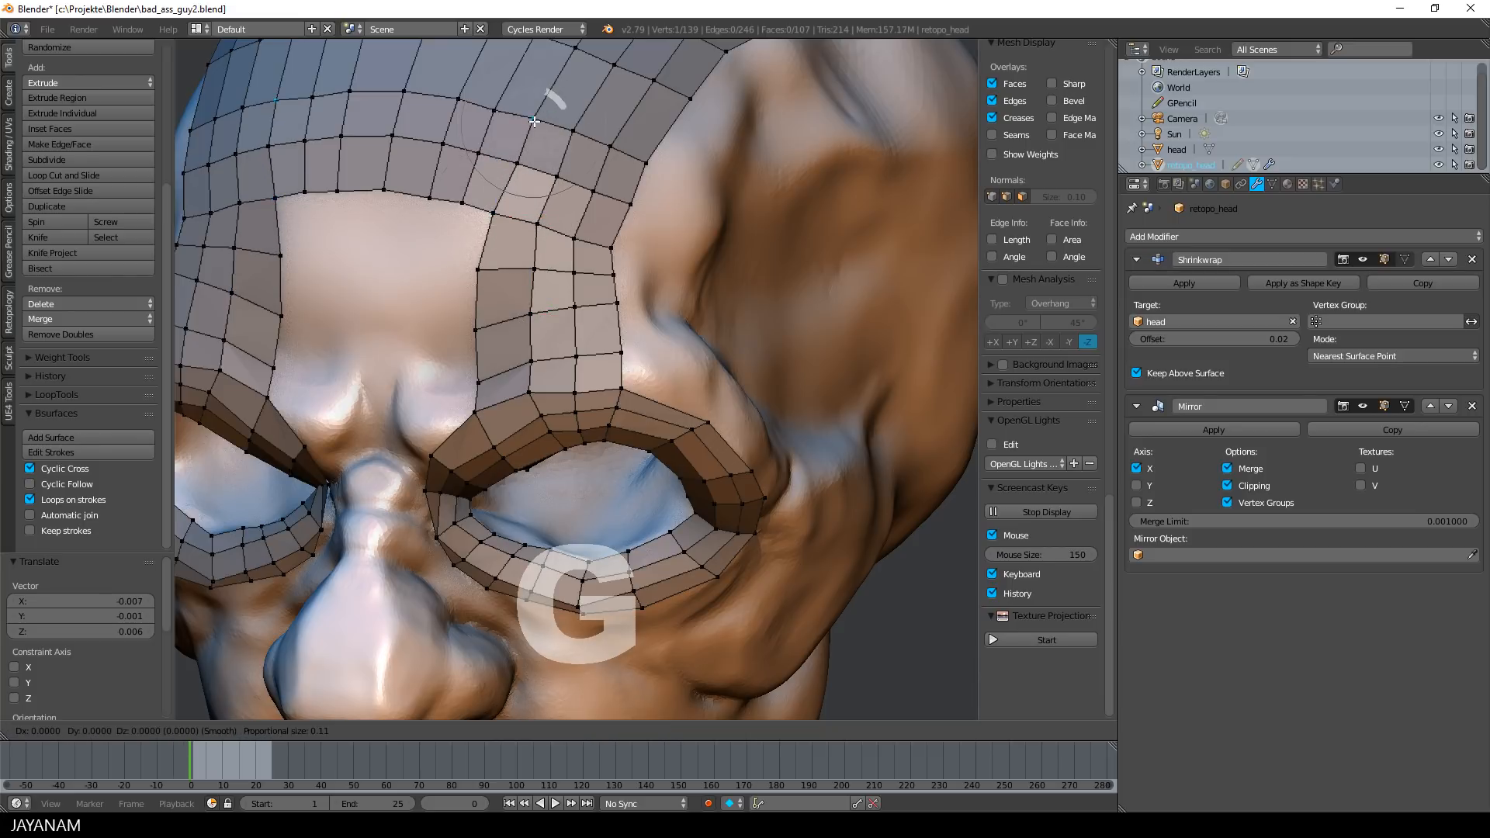
left_click(539, 121)
Proportionally move the forehead vertex above the brow strip's outer side by 0.005, 0.002, 0, and nudge a middle vertex on the strip's outer edge
right_click(610, 146)
key("g")
left_click(613, 146)
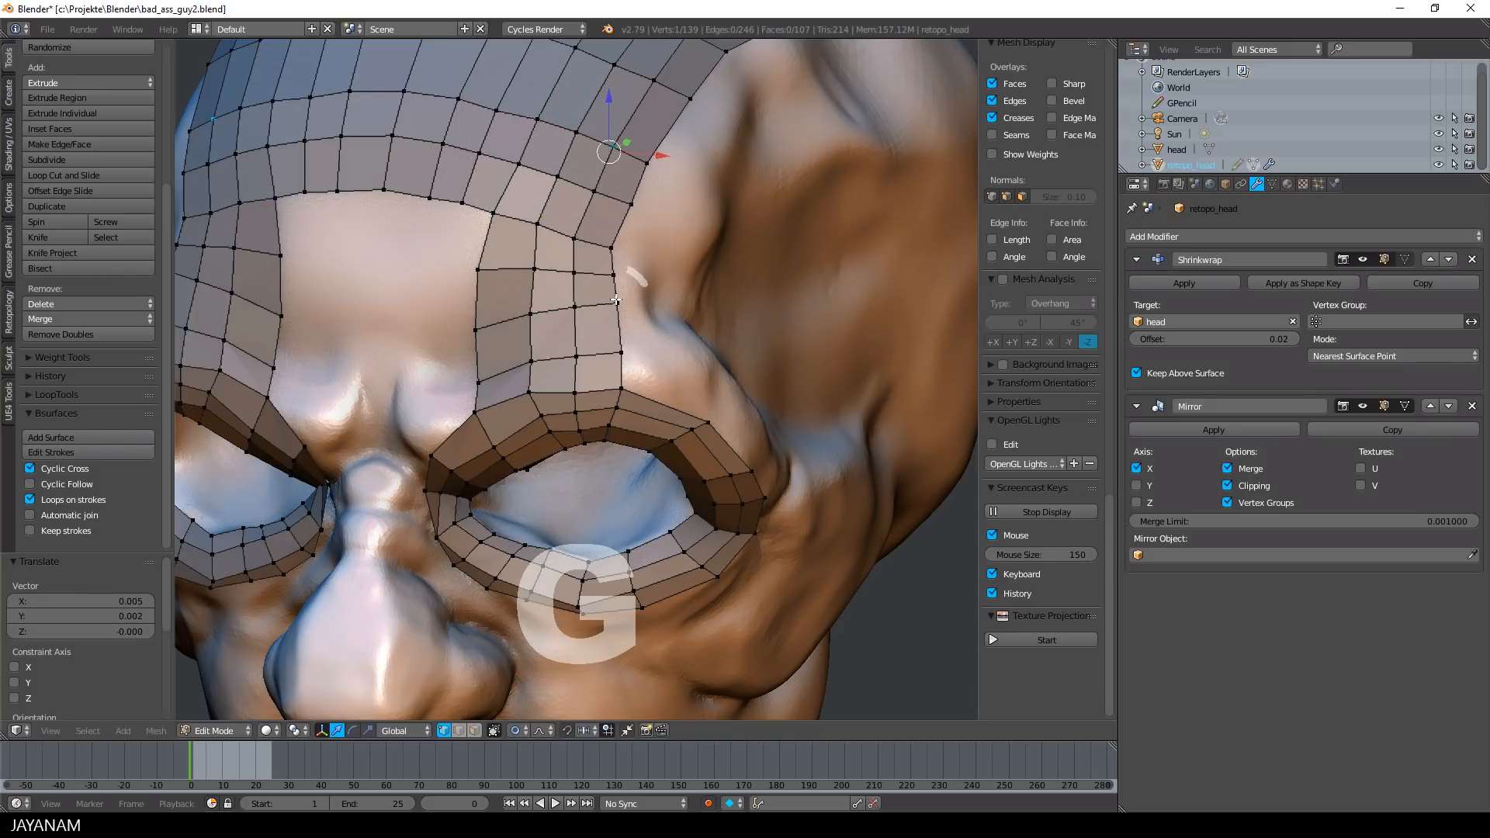
right_click(615, 245)
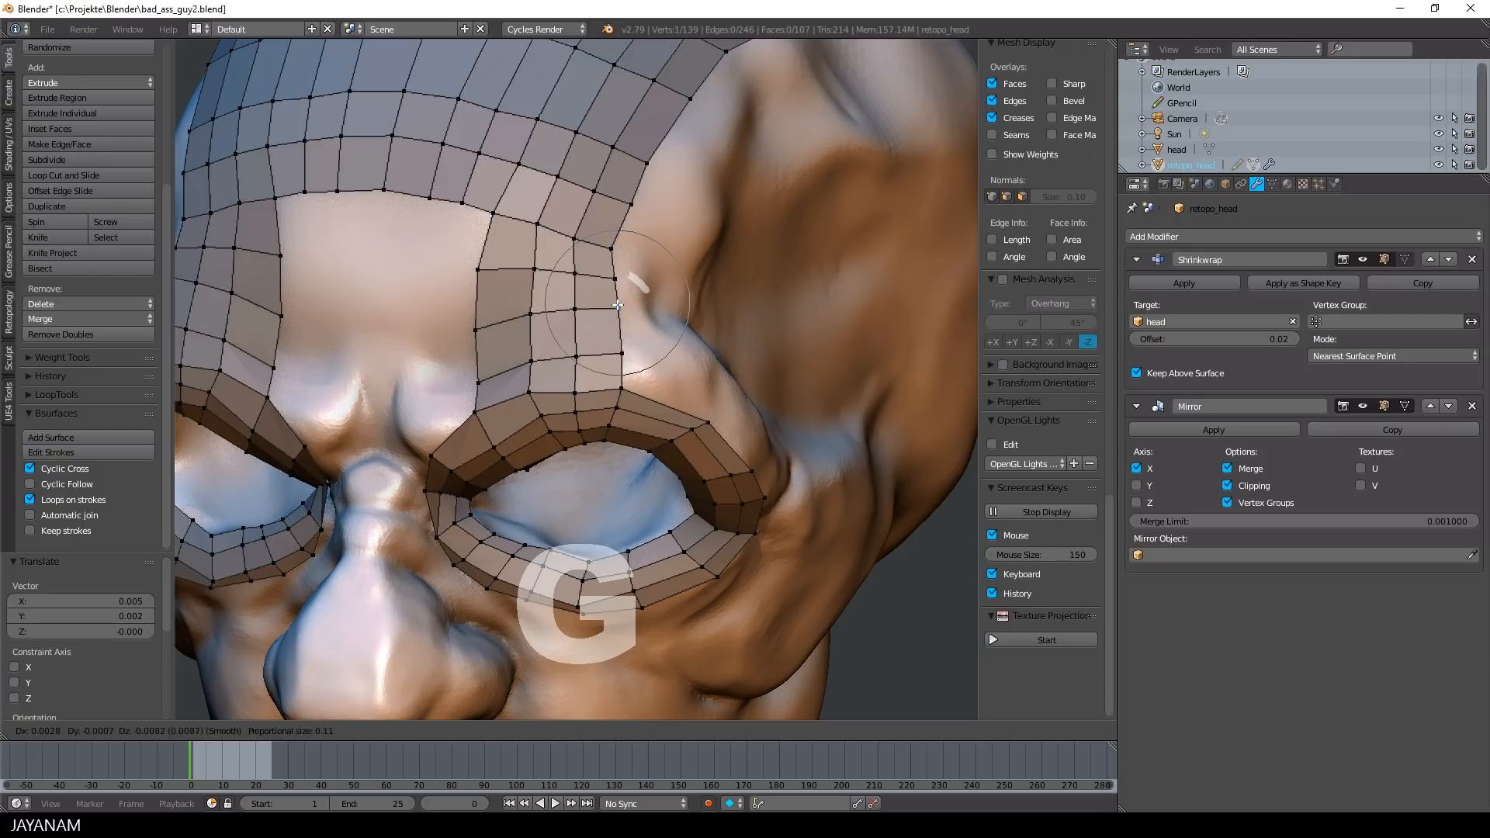
Move the vertex on the eye ring's outer upper edge by -0.021, -0.005, 0.014 with proportional editing
right_click(664, 402)
key("g")
left_click(690, 413)
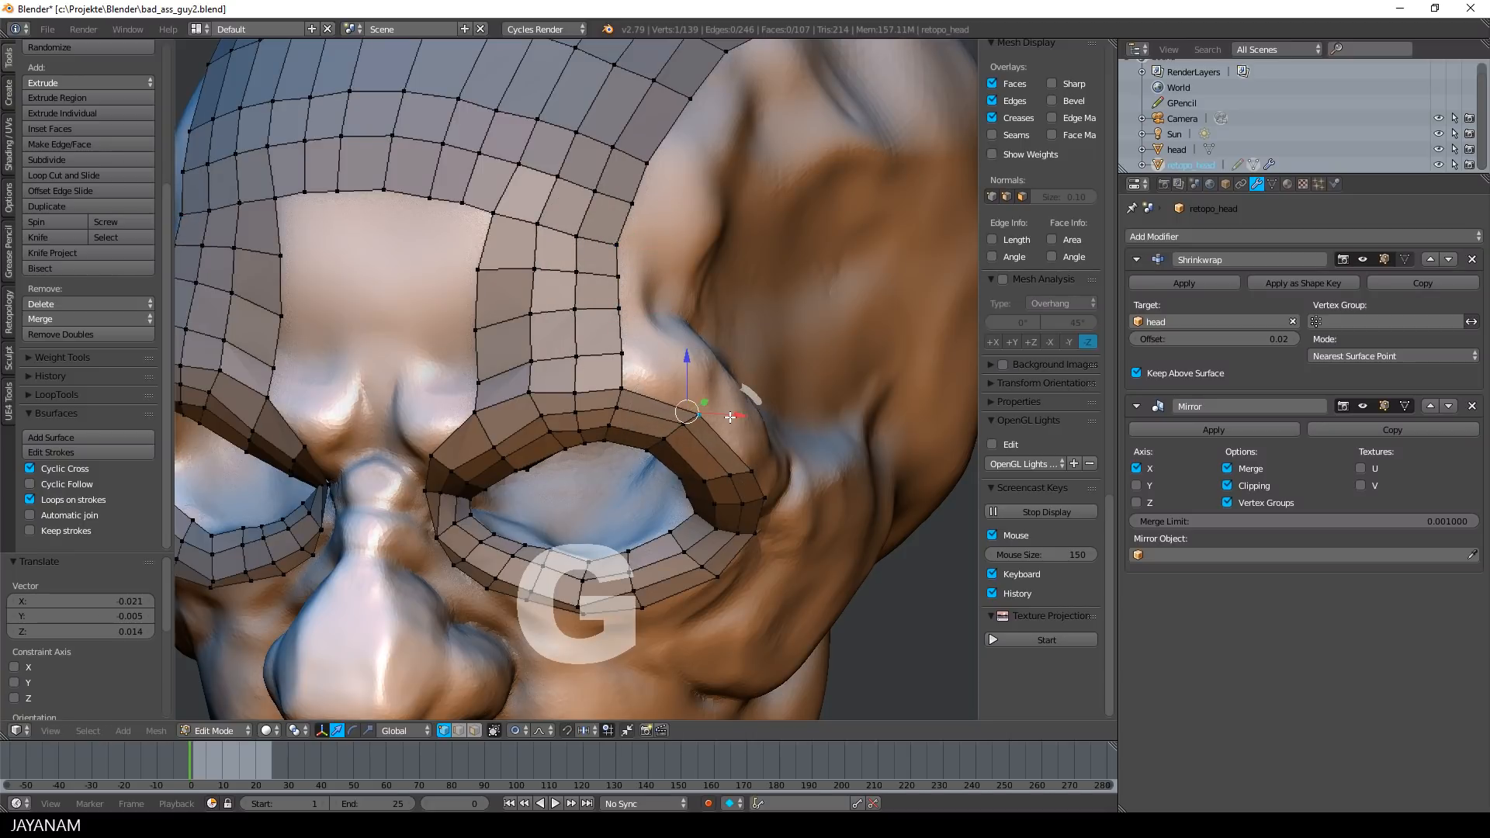
Rotate the mesh around the eye ring's outer upper vertex by -31.3° with proportional size 0.11, and move that vertex slightly inward and up
key("r")
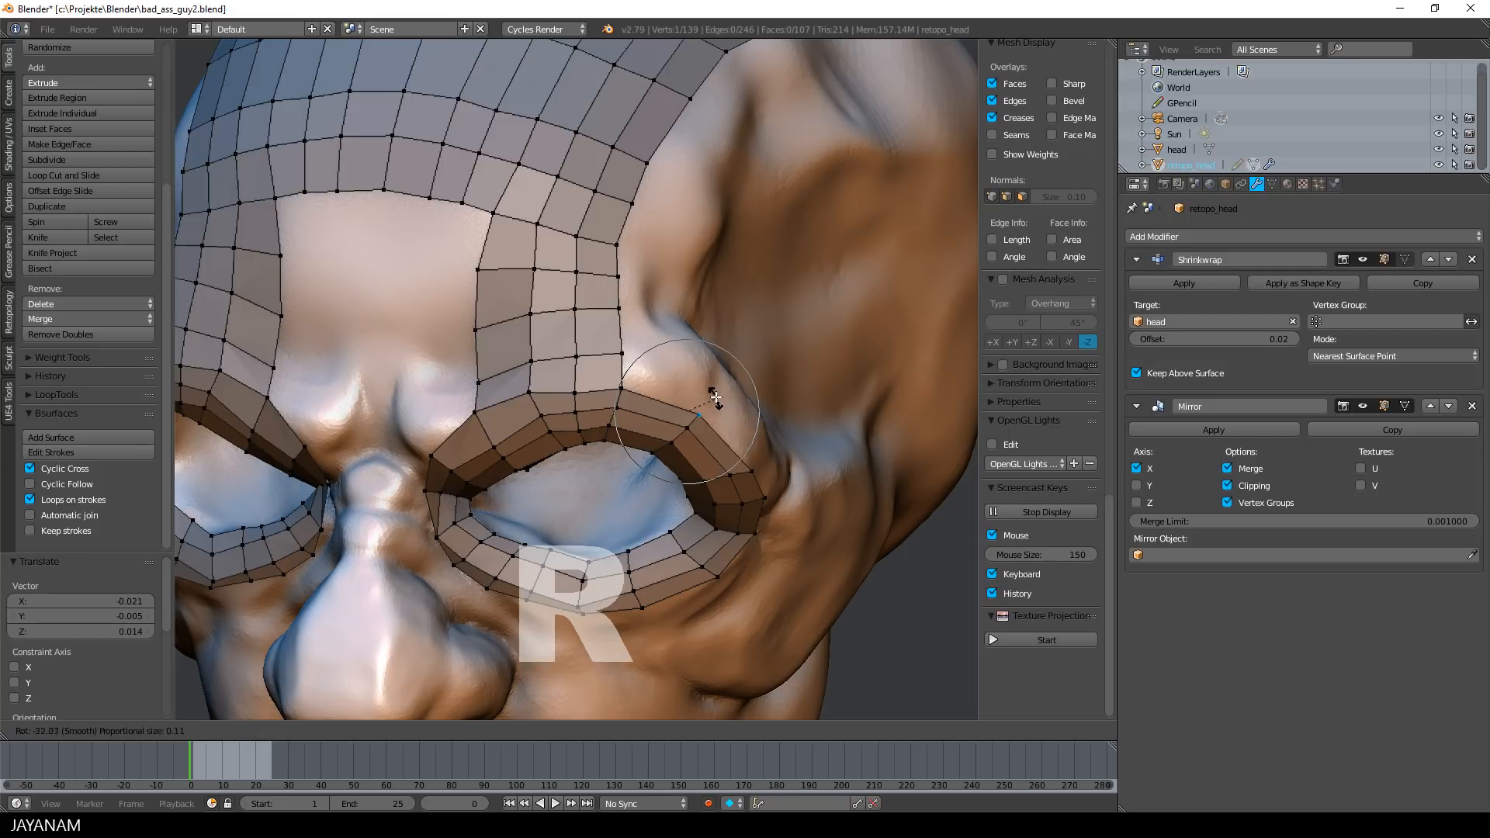
left_click(717, 399)
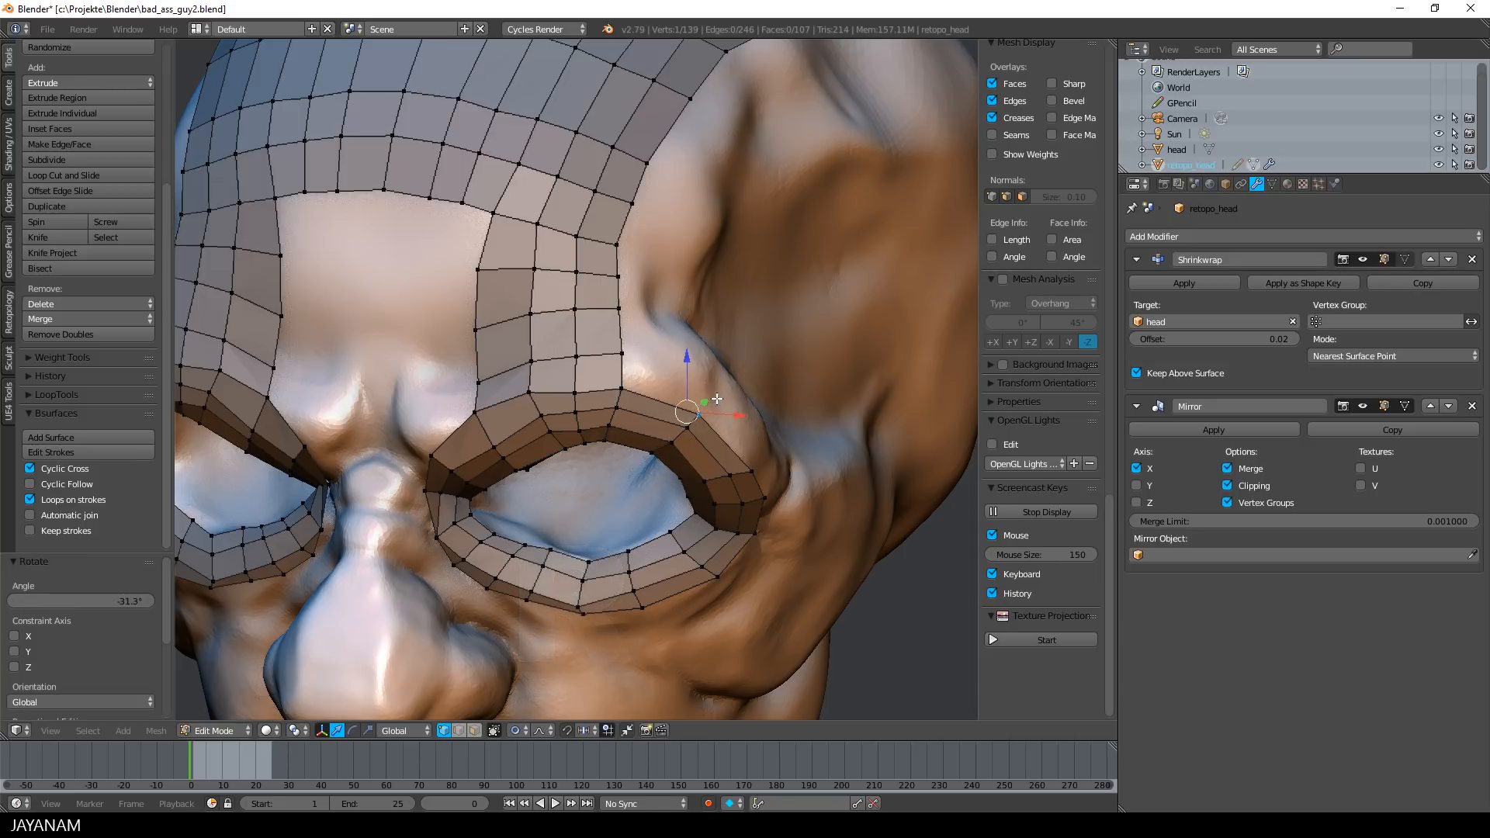
key("g")
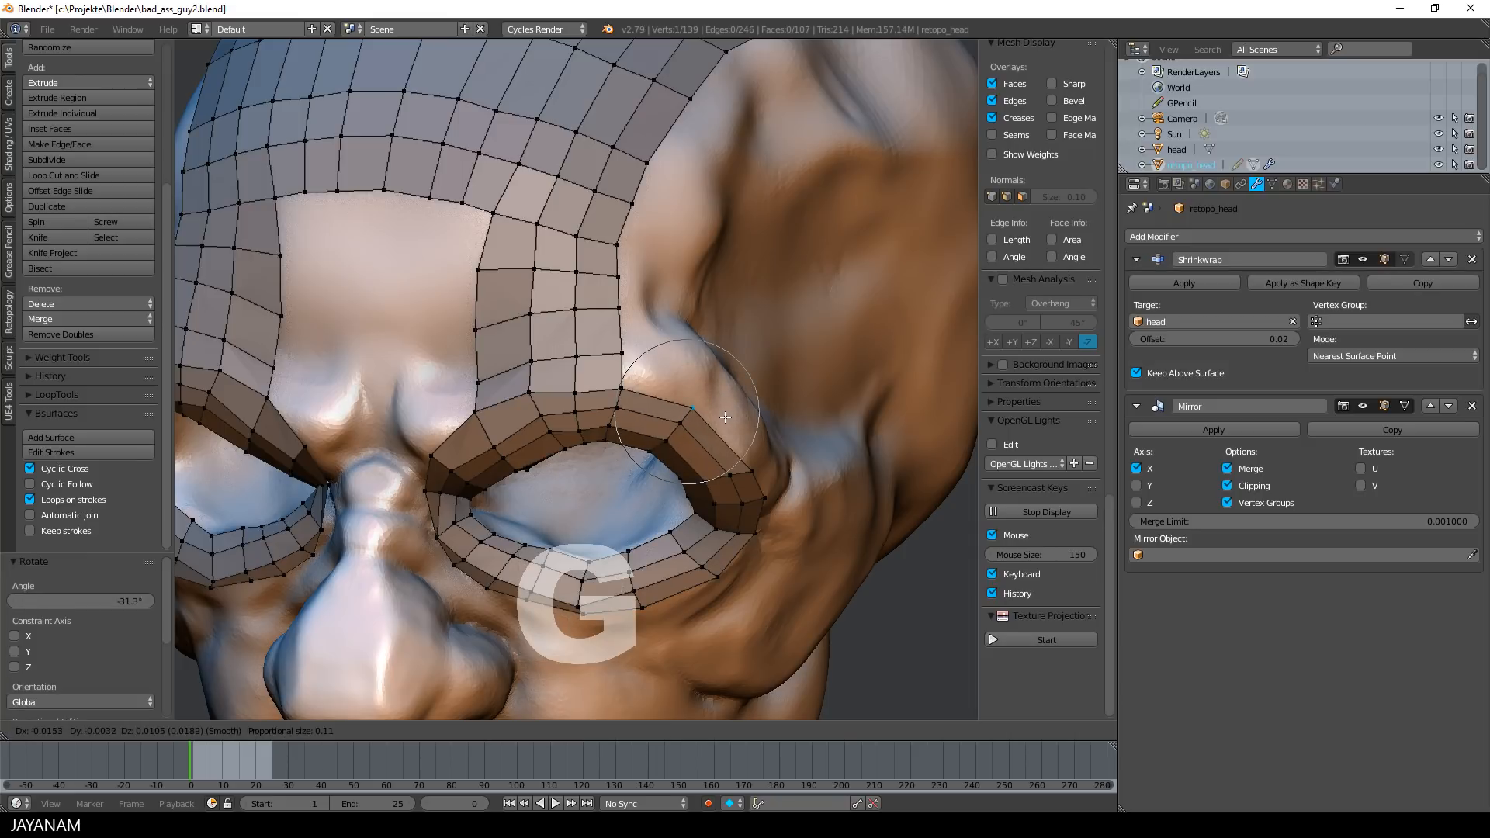
left_click(732, 427)
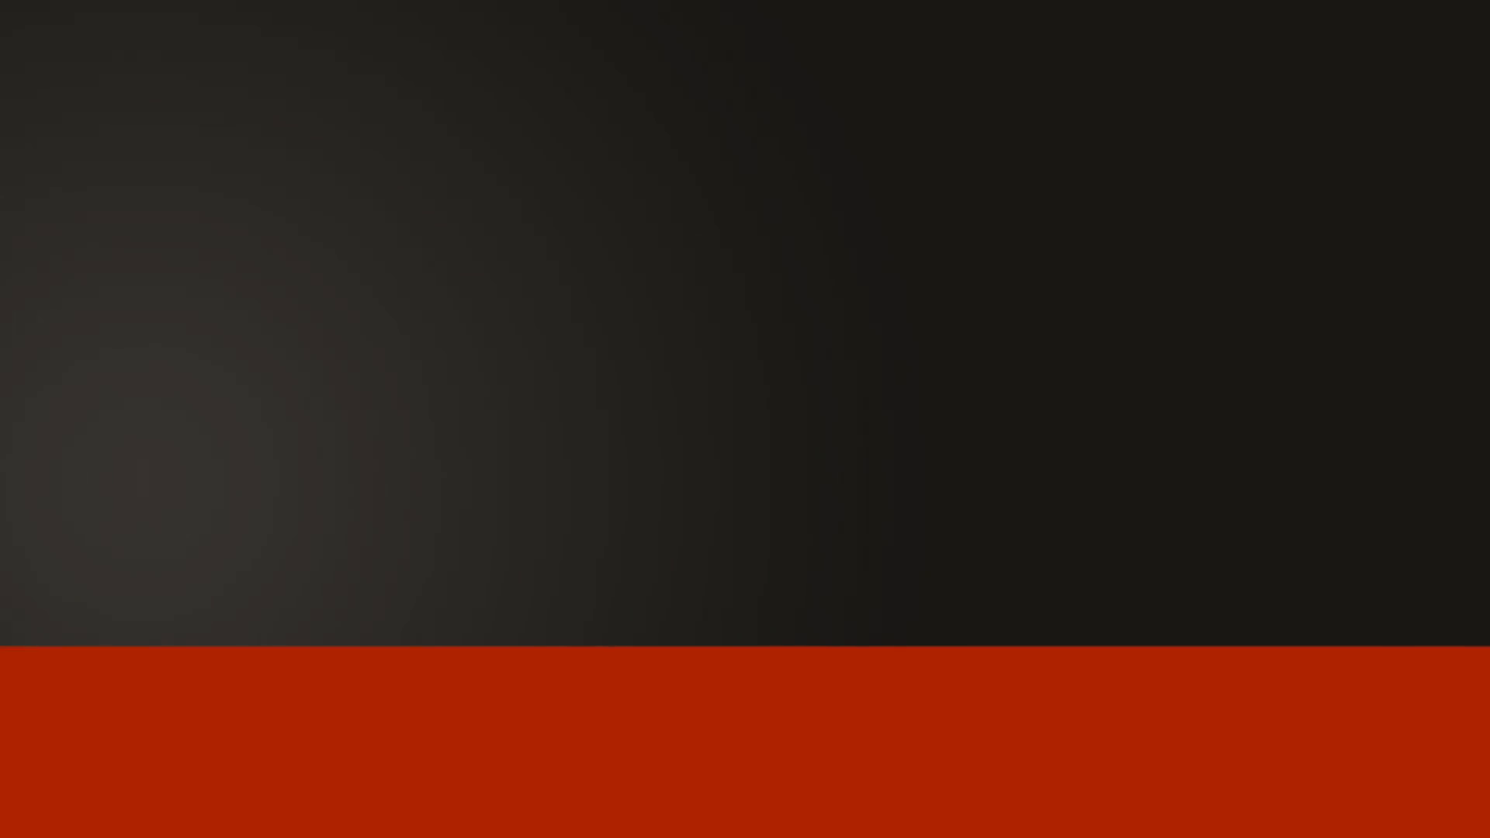